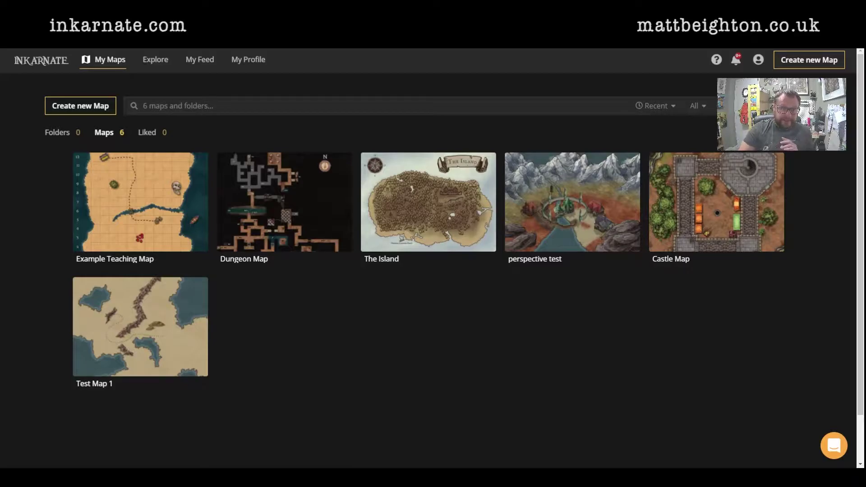
Create a new map in the Fantasy Battlemaps 2.0 style with a custom size of 10 columns by 10 rows
mouse_move(141, 203)
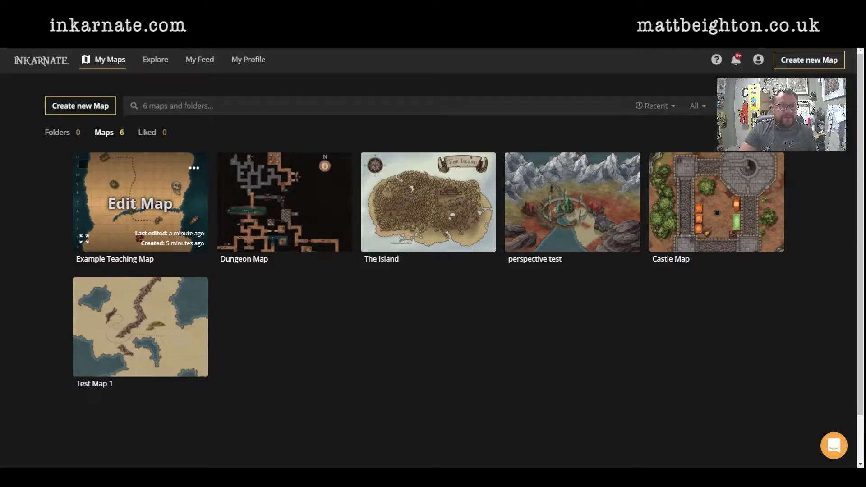
left_click(62, 108)
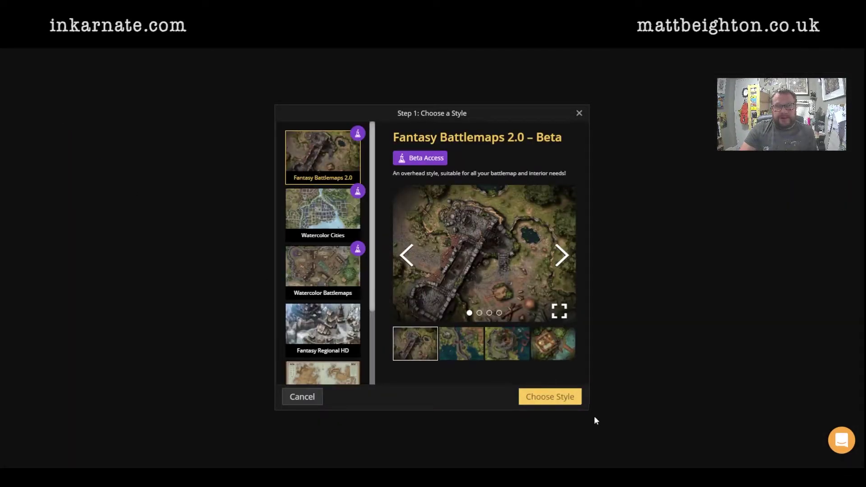
left_click(559, 402)
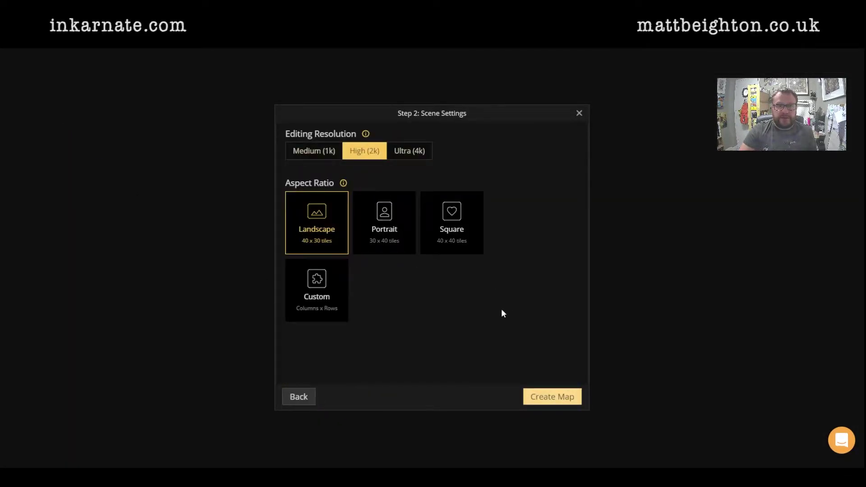
left_click(317, 290)
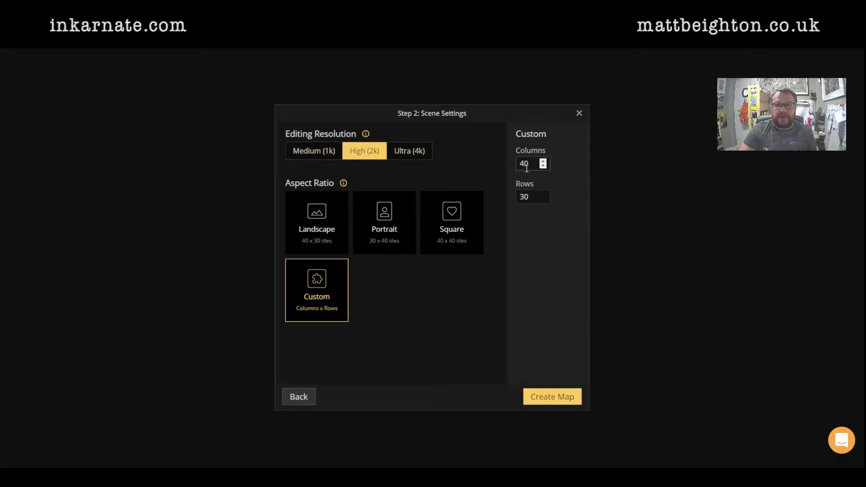
type("10")
left_click(537, 196)
type("10")
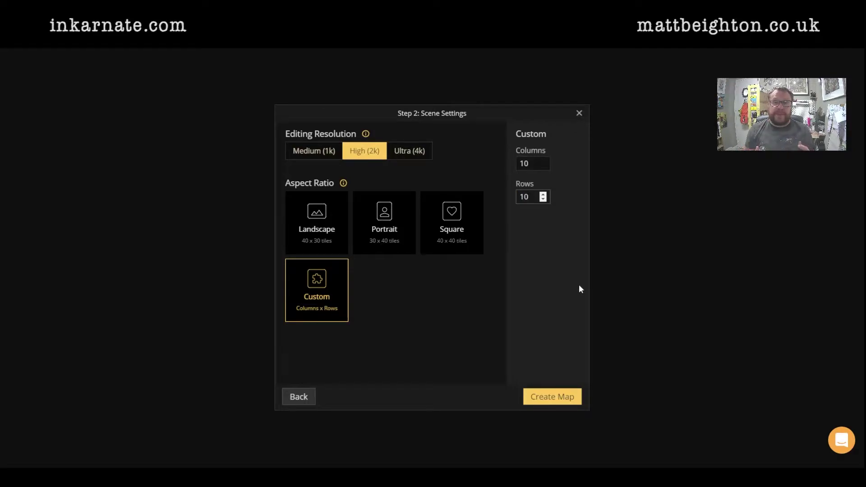
left_click(553, 397)
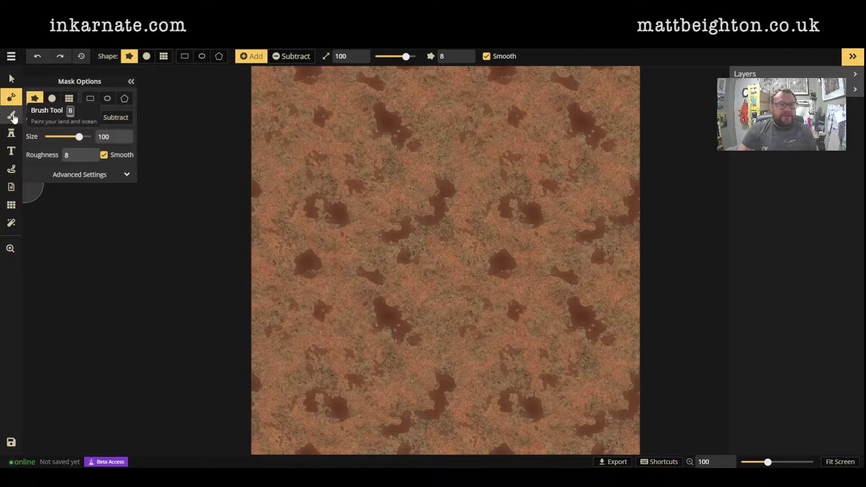
Cover the whole background with the dark teal water texture using a brush size of 200
left_click(12, 116)
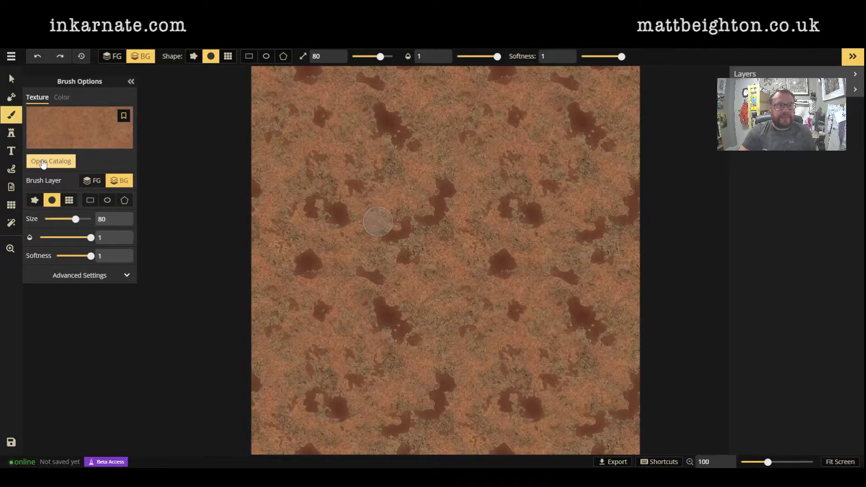
left_click(40, 163)
scroll(671, 330, "down", 5)
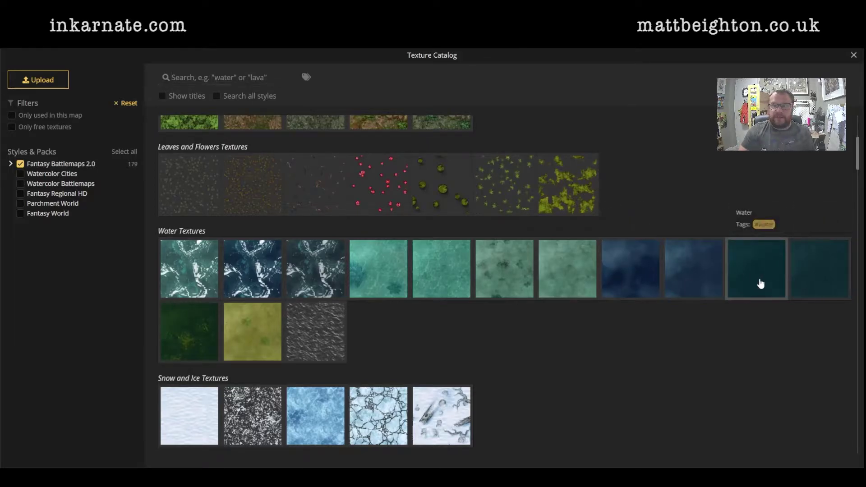
left_click(760, 283)
left_click_drag(84, 223, 92, 220)
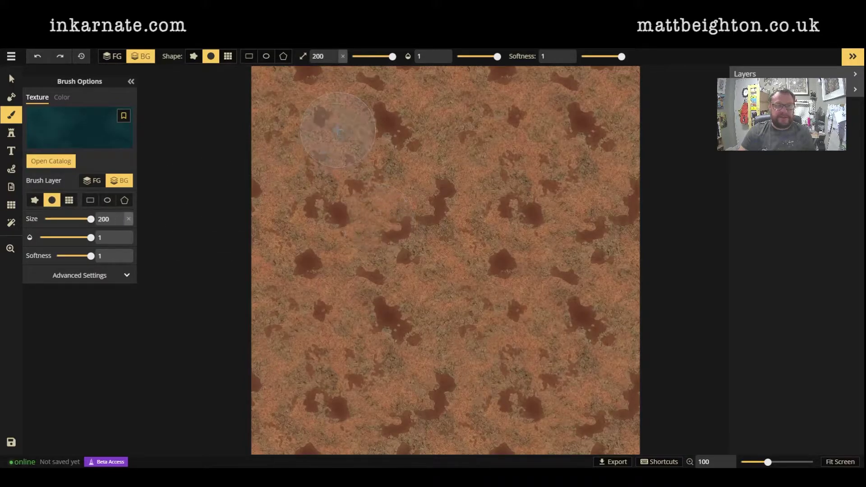
mouse_move(271, 106)
left_mouse_down()
mouse_move(262, 77)
mouse_move(587, 97)
mouse_move(504, 71)
mouse_move(263, 82)
mouse_move(458, 130)
mouse_move(408, 141)
mouse_move(310, 211)
mouse_move(282, 135)
mouse_move(299, 327)
mouse_move(275, 405)
mouse_move(283, 306)
mouse_move(444, 238)
mouse_move(581, 254)
mouse_move(404, 318)
mouse_move(476, 178)
mouse_move(249, 344)
mouse_move(305, 319)
mouse_move(505, 313)
mouse_move(548, 235)
mouse_move(383, 408)
mouse_move(537, 436)
mouse_move(423, 427)
mouse_move(533, 410)
mouse_move(597, 420)
mouse_move(618, 365)
left_mouse_up()
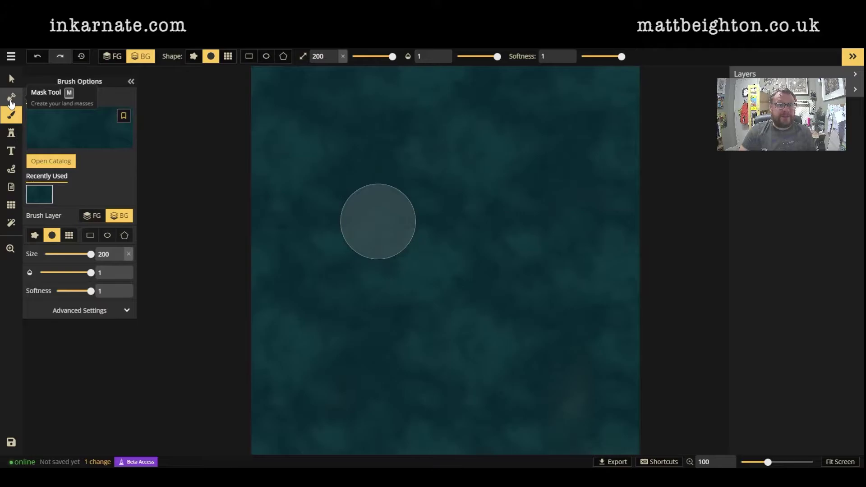
Add a large landmass with the Mask tool, filling most of the map and leaving a water border with an uneven west coast
left_click(11, 101)
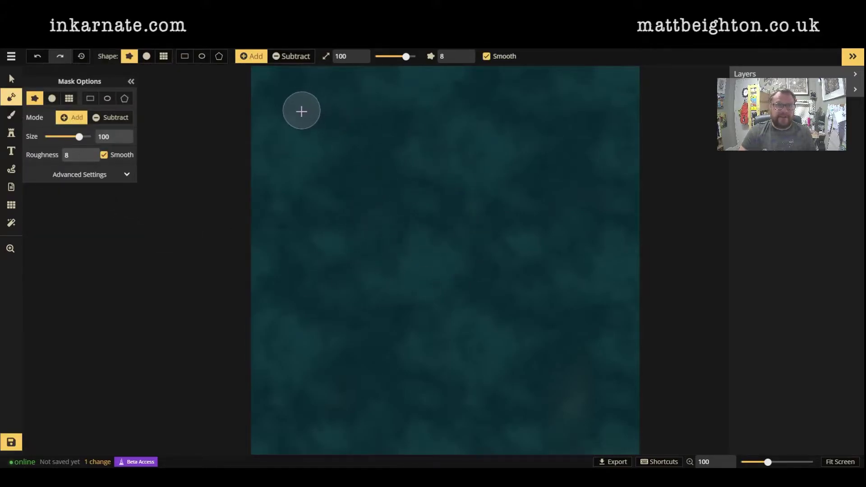
mouse_move(347, 112)
left_mouse_down()
mouse_move(304, 116)
mouse_move(312, 230)
mouse_move(303, 368)
mouse_move(311, 410)
mouse_move(597, 410)
mouse_move(582, 118)
mouse_move(542, 102)
mouse_move(337, 113)
mouse_move(323, 136)
mouse_move(338, 177)
mouse_move(320, 279)
mouse_move(350, 332)
mouse_move(323, 339)
mouse_move(339, 298)
mouse_move(384, 322)
mouse_move(417, 368)
mouse_move(390, 388)
mouse_move(434, 401)
mouse_move(567, 378)
mouse_move(531, 251)
mouse_move(557, 271)
mouse_move(551, 153)
mouse_move(557, 182)
mouse_move(518, 140)
mouse_move(427, 136)
mouse_move(506, 131)
left_mouse_up()
mouse_move(381, 136)
left_mouse_down()
mouse_move(452, 177)
mouse_move(535, 205)
mouse_move(509, 266)
mouse_move(519, 351)
left_mouse_up()
mouse_move(501, 221)
left_mouse_down()
mouse_move(534, 237)
mouse_move(521, 299)
mouse_move(492, 308)
mouse_move(508, 356)
mouse_move(444, 210)
mouse_move(484, 243)
mouse_move(487, 342)
mouse_move(451, 321)
mouse_move(435, 326)
mouse_move(405, 265)
mouse_move(397, 207)
left_mouse_up()
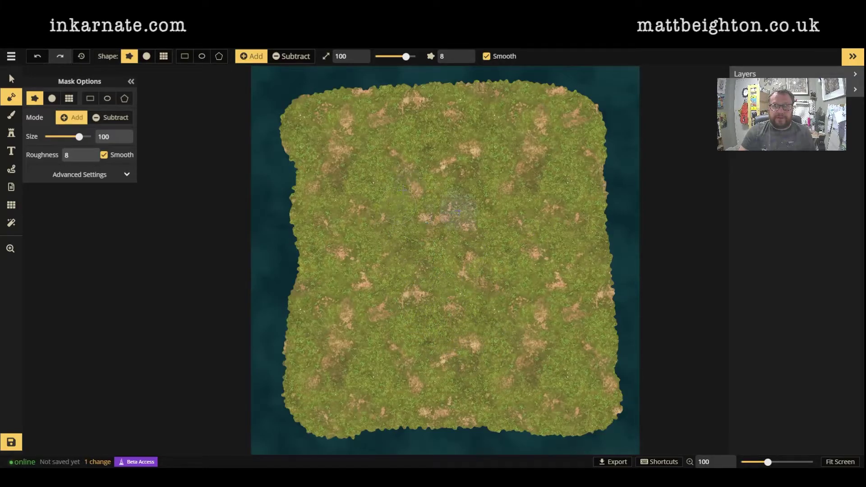
mouse_move(299, 241)
left_mouse_down()
mouse_move(305, 351)
mouse_move(290, 256)
mouse_move(309, 215)
mouse_move(284, 162)
left_mouse_up()
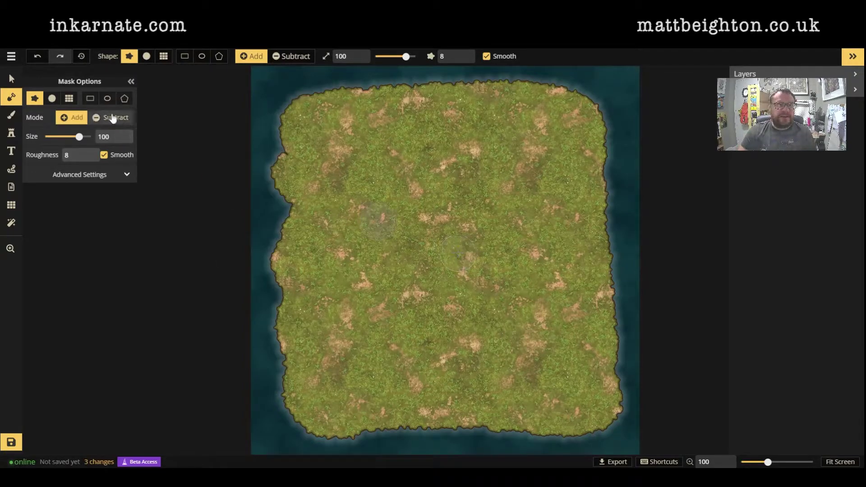
Subtract land along the east coast with a mask size of 65 to carve out a bay
left_click(111, 118)
left_click_drag(62, 136, 72, 136)
mouse_move(609, 161)
left_mouse_down()
mouse_move(607, 209)
mouse_move(588, 263)
mouse_move(600, 322)
mouse_move(616, 284)
mouse_move(612, 248)
mouse_move(611, 345)
mouse_move(638, 331)
left_mouse_up()
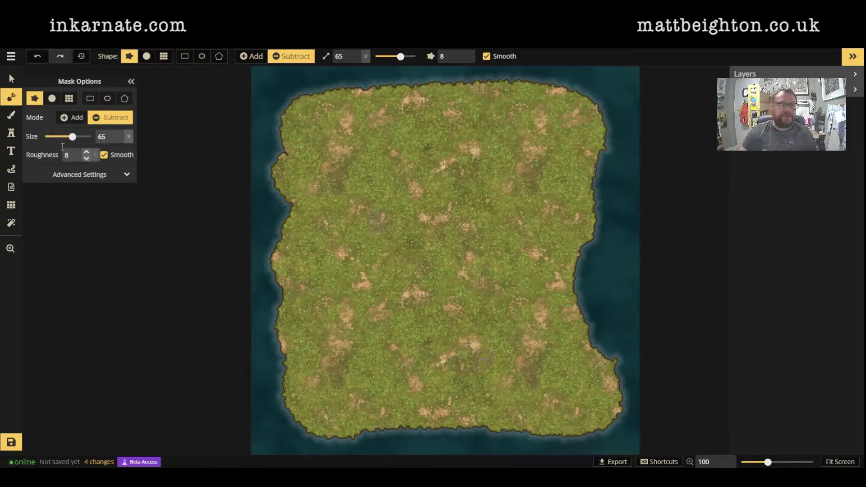
Paint the entire landmass on the foreground layer with the plain orange sand texture
left_click(11, 115)
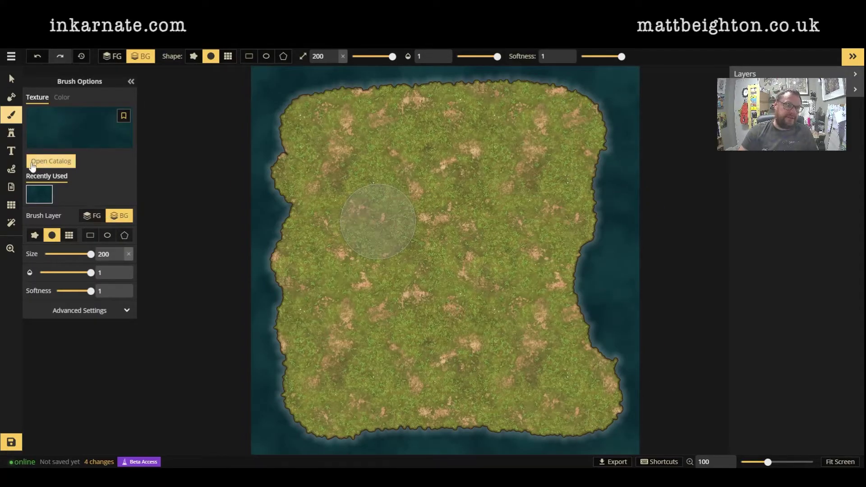
left_click(37, 161)
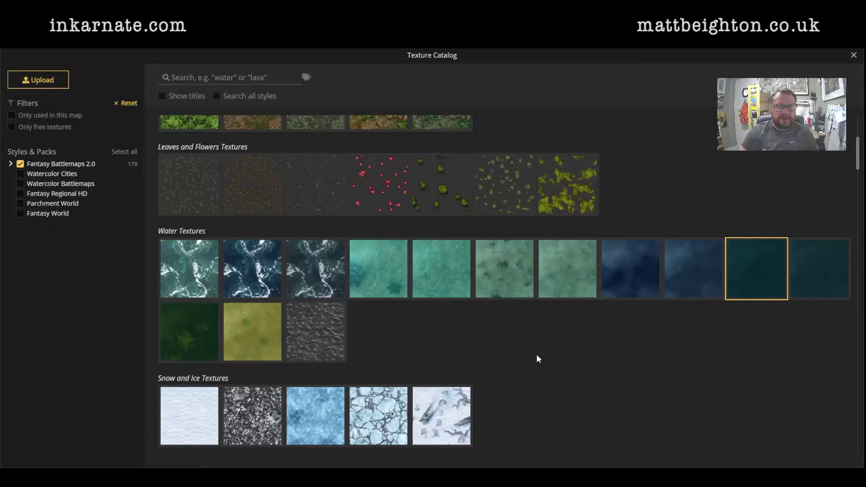
scroll(555, 335, "up", 5)
scroll(556, 335, "down", 12)
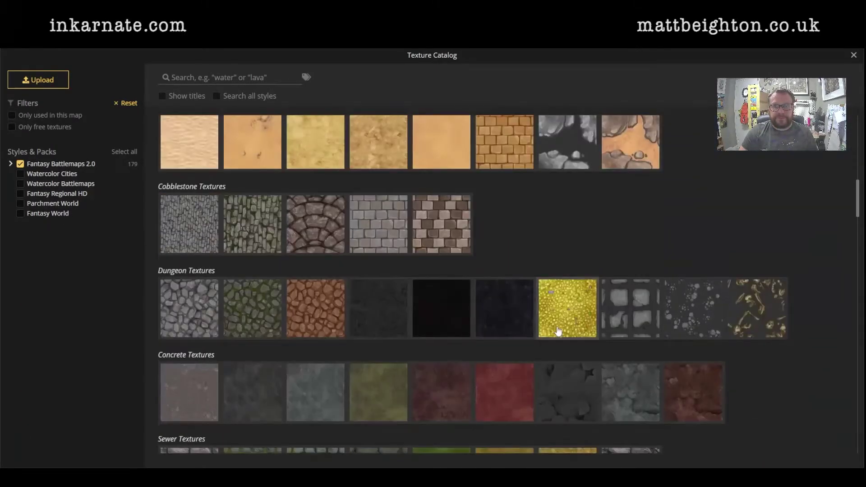
scroll(437, 245, "up", 2)
left_click(432, 243)
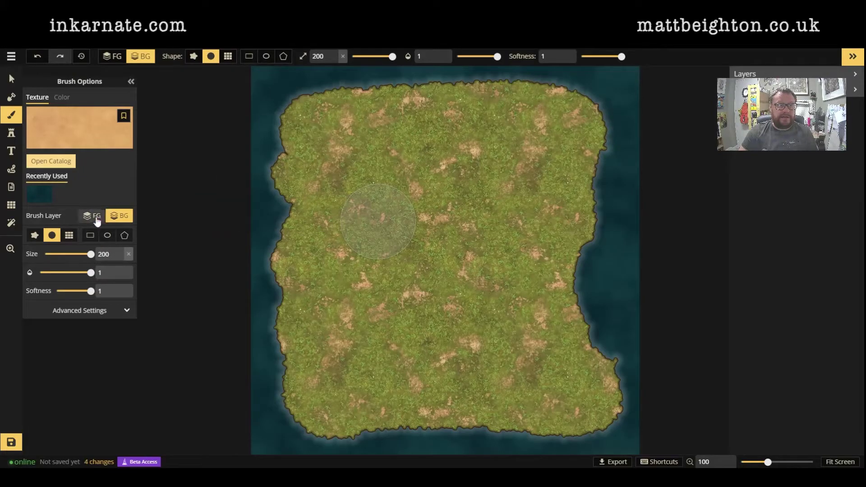
mouse_move(278, 169)
left_mouse_down()
mouse_move(297, 100)
mouse_move(334, 86)
left_mouse_up()
key("ctrl+z")
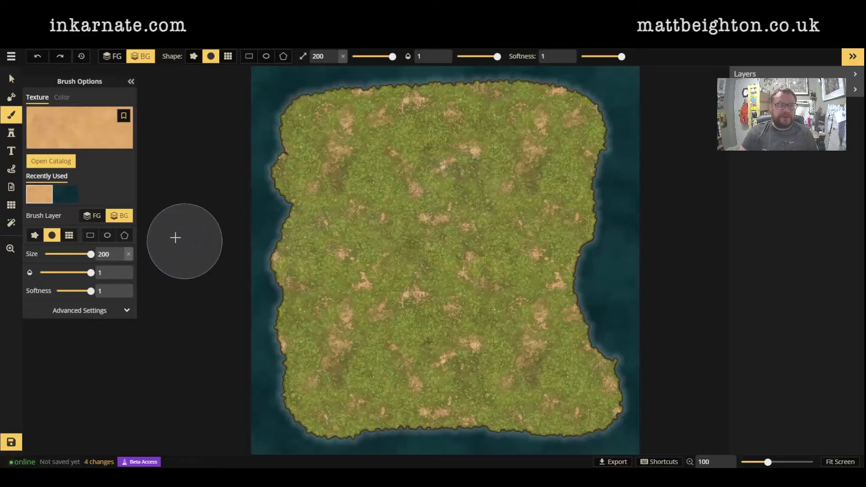
left_click(103, 220)
mouse_move(319, 170)
left_mouse_down()
mouse_move(261, 141)
mouse_move(276, 184)
mouse_move(461, 67)
mouse_move(564, 149)
mouse_move(487, 139)
mouse_move(503, 127)
mouse_move(509, 189)
left_mouse_up()
mouse_move(498, 308)
left_mouse_down()
mouse_move(413, 259)
mouse_move(489, 205)
mouse_move(599, 264)
mouse_move(454, 284)
mouse_move(381, 247)
mouse_move(234, 291)
mouse_move(351, 254)
mouse_move(362, 343)
mouse_move(338, 415)
mouse_move(272, 309)
mouse_move(369, 444)
mouse_move(413, 402)
mouse_move(479, 407)
mouse_move(626, 346)
mouse_move(565, 383)
mouse_move(493, 357)
mouse_move(433, 417)
mouse_move(300, 399)
mouse_move(278, 190)
mouse_move(352, 88)
mouse_move(618, 358)
mouse_move(298, 284)
left_mouse_up()
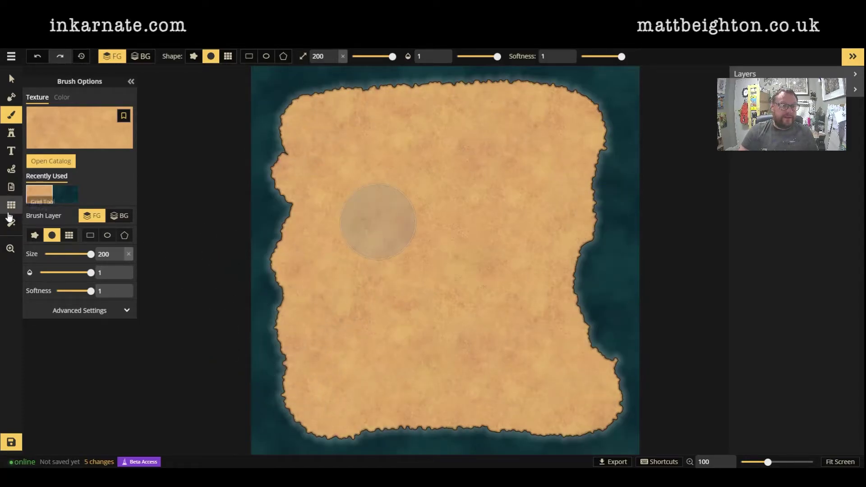
Show a square grid of 10 columns and 10 rows over the map
left_click(9, 210)
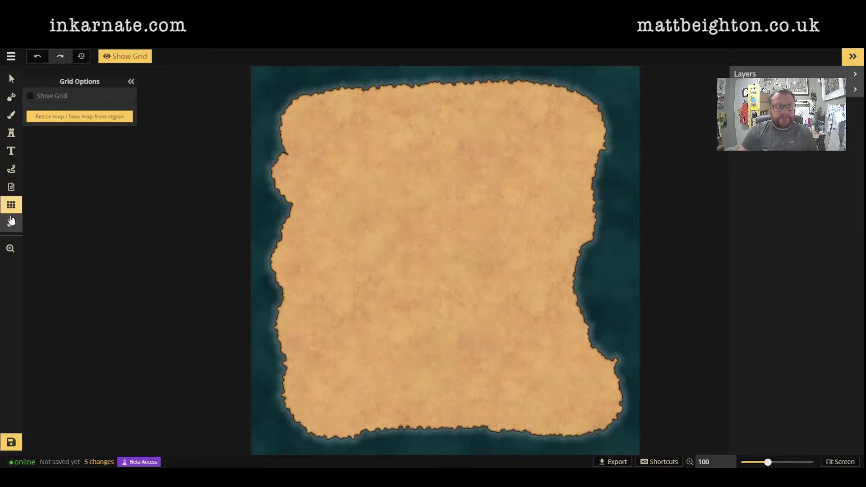
left_click(31, 97)
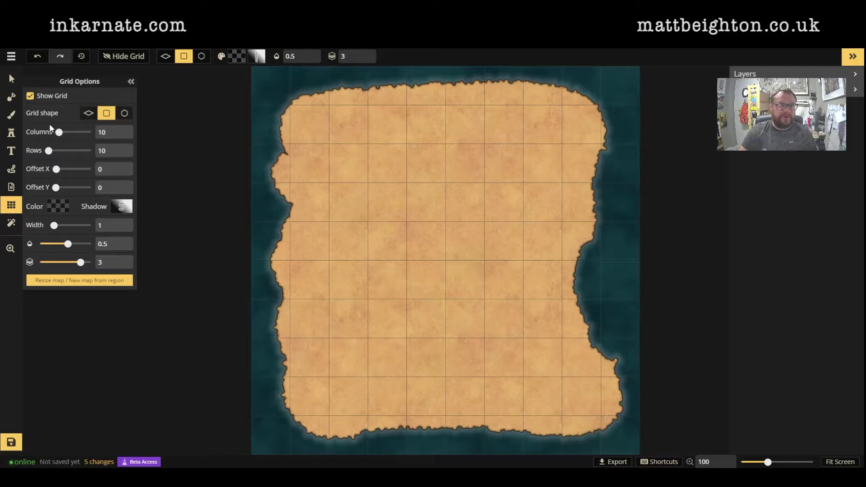
left_click(120, 130)
left_click(120, 131)
left_click(120, 134)
left_click(120, 135)
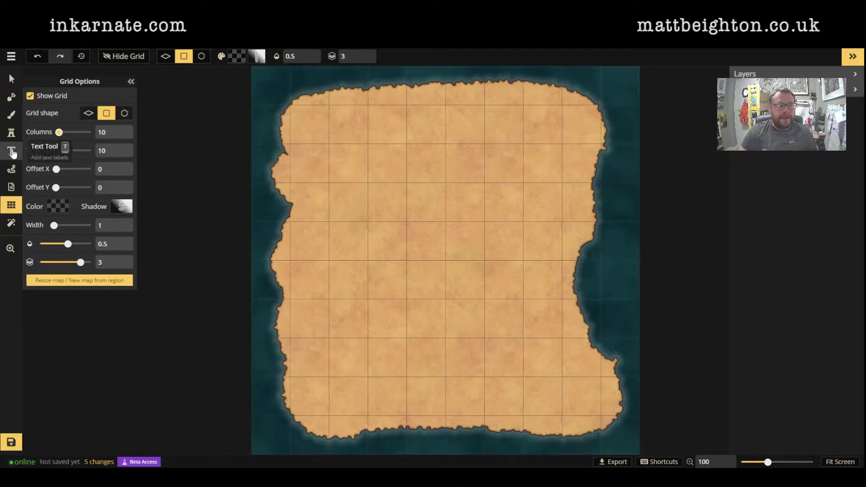
Label the grid rows with the numbers 1 to 9, going up the map's west edge from the second-lowest row
left_click(12, 151)
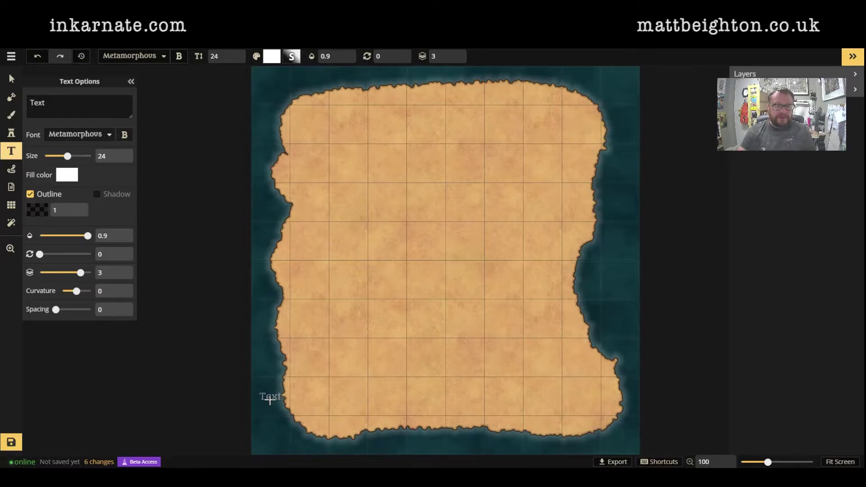
left_click(270, 398)
type("1")
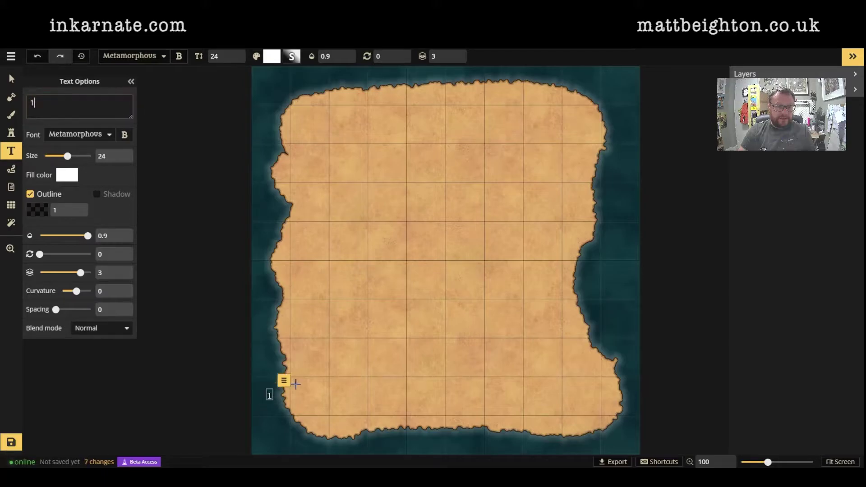
left_click(270, 358)
type("2")
left_click(271, 319)
type("3")
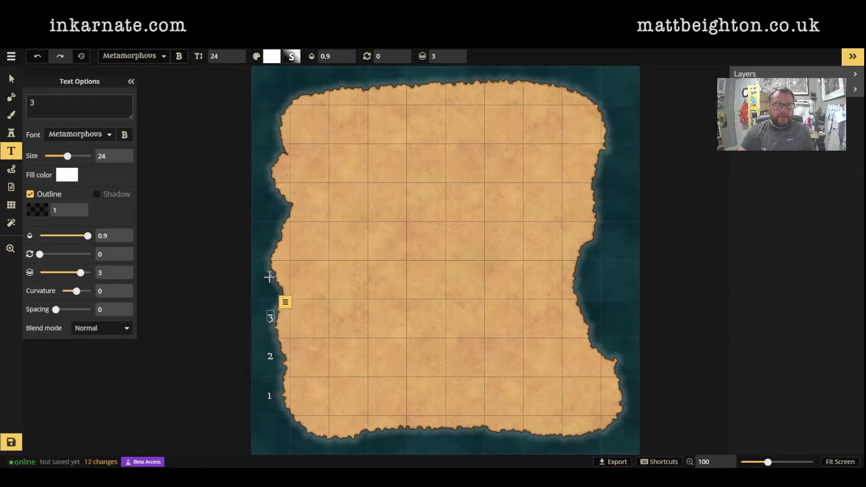
left_click(269, 281)
type("4")
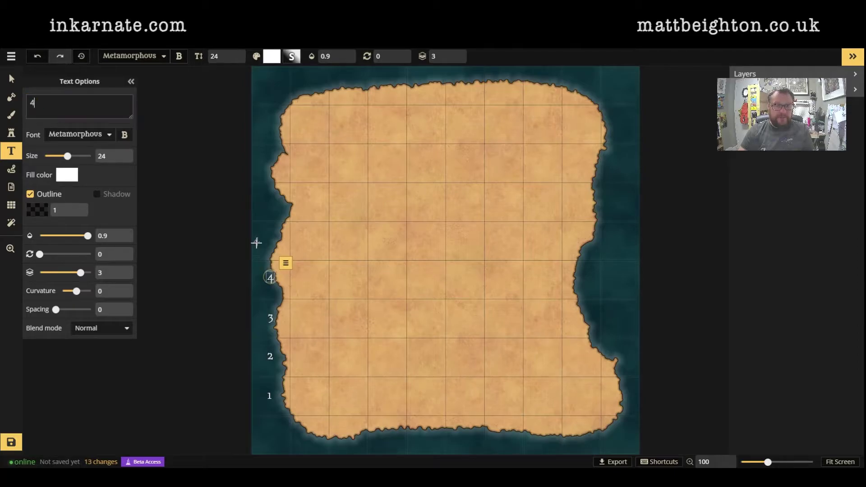
left_click(269, 240)
type("5")
left_click(270, 202)
type("6")
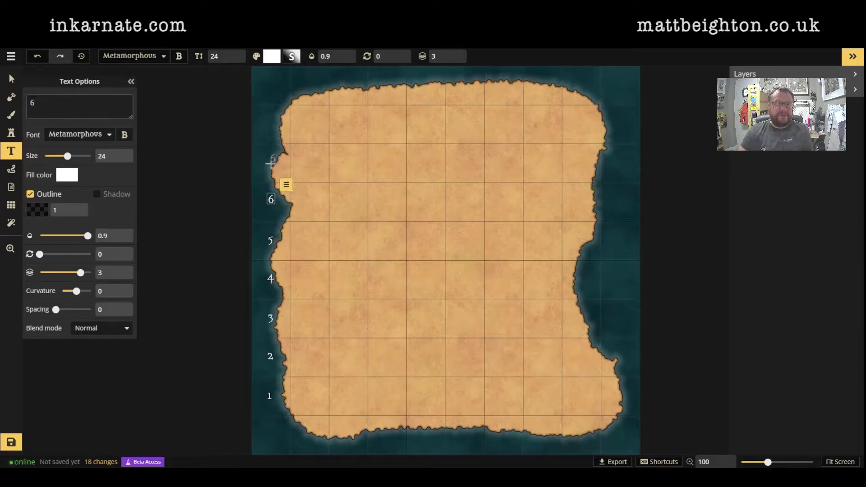
left_click(270, 165)
type("7")
left_click(270, 125)
type("8")
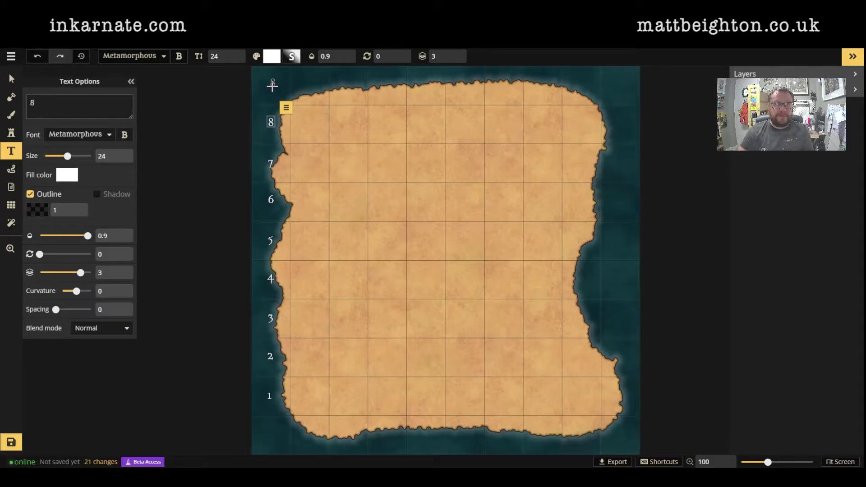
left_click(271, 85)
type("9")
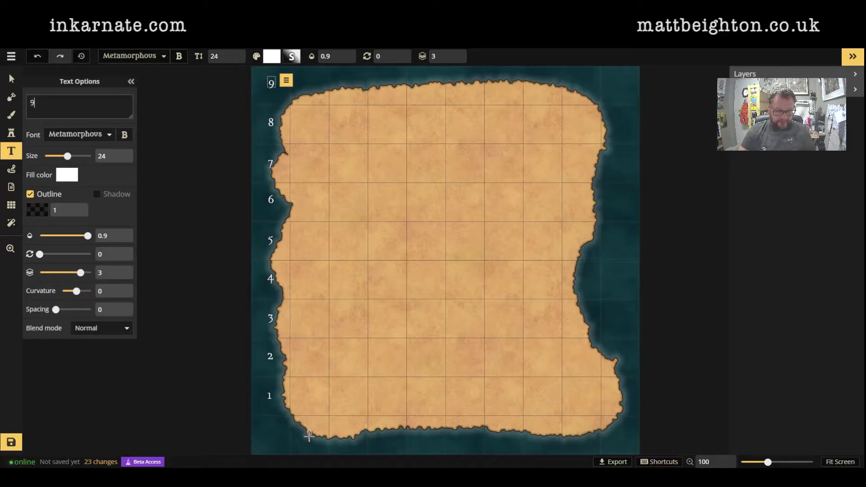
Label the grid columns with the letters A to I along the map's south edge, starting at the second column
left_click(309, 436)
type("A")
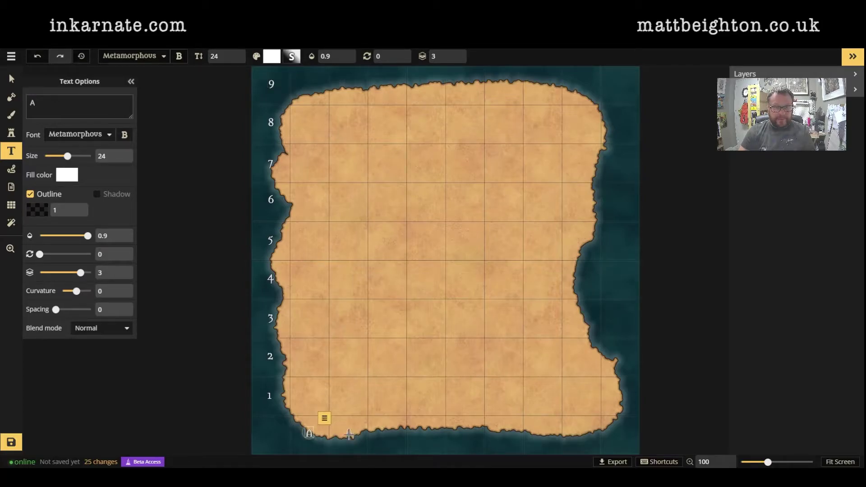
left_click(348, 435)
type("B")
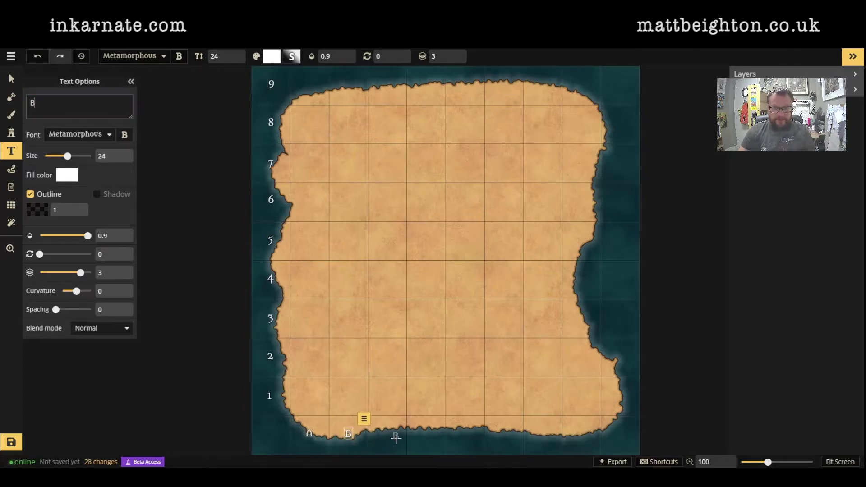
left_click(387, 436)
type("C")
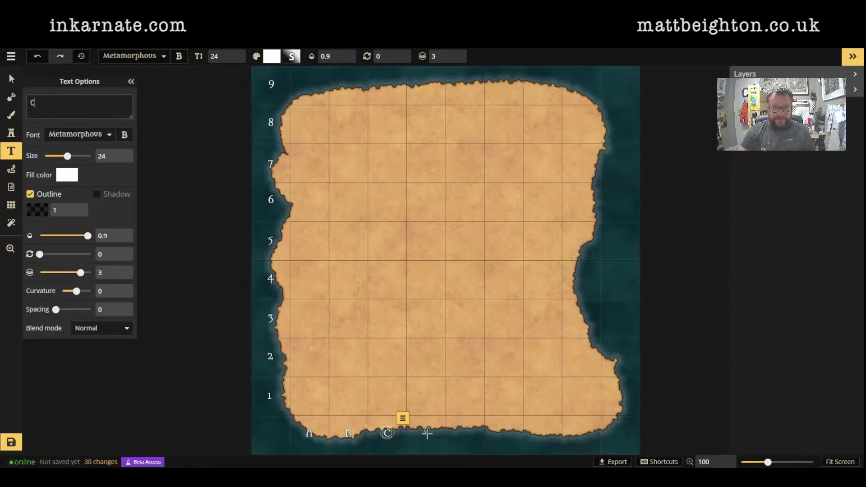
left_click(427, 436)
type("D")
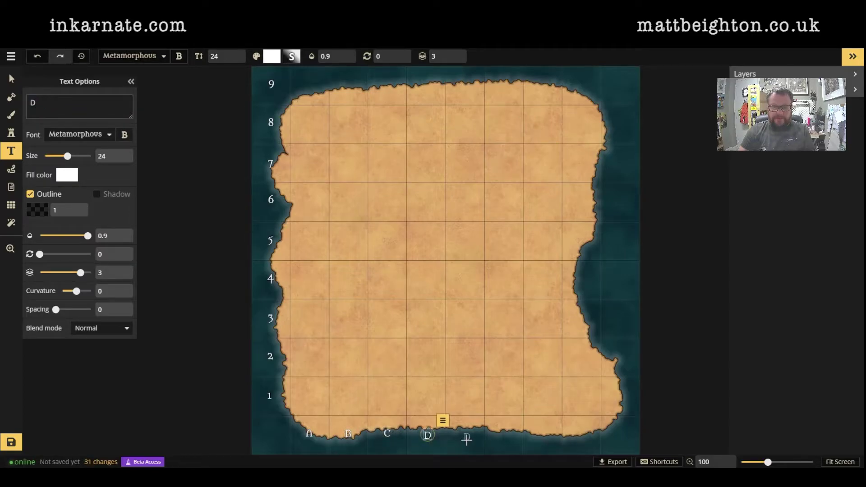
left_click(467, 435)
type("E")
left_click(503, 434)
type("F")
left_click(544, 436)
type("G")
left_click(586, 436)
type("H")
left_click(625, 436)
type("I")
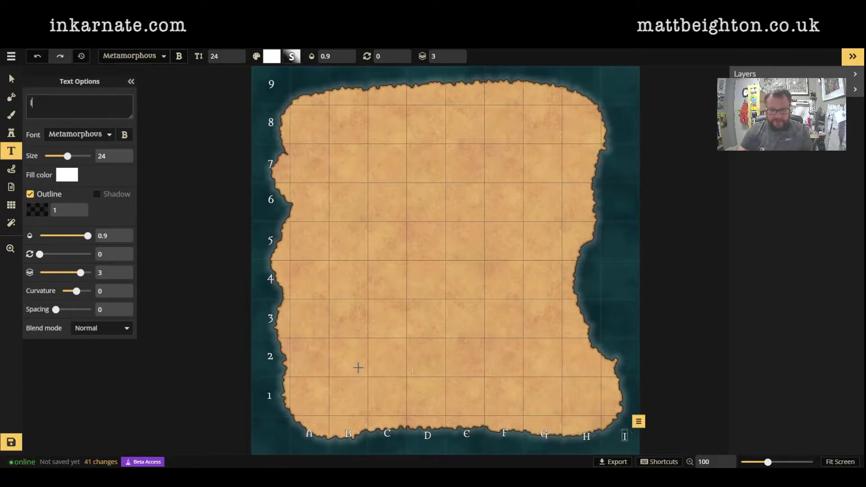
Reposition the column letters along the map's south edge so they sit in an even row beneath their grid columns
left_click(10, 80)
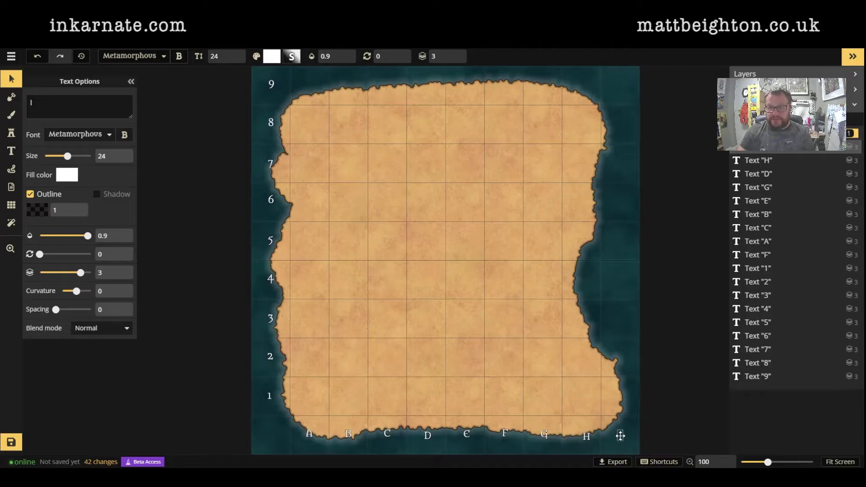
left_click(586, 436)
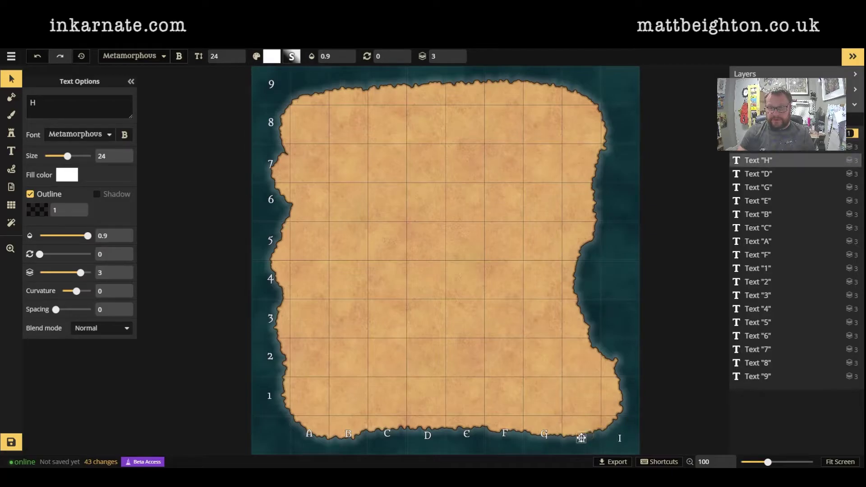
left_click(544, 433)
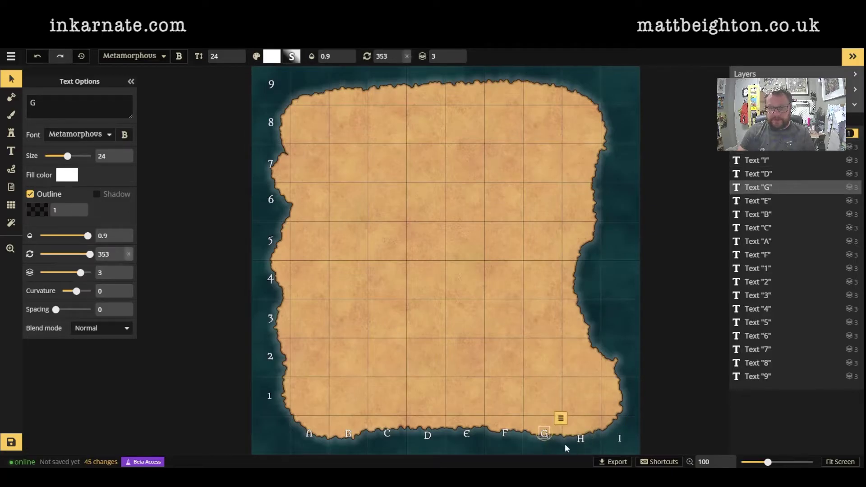
mouse_move(544, 434)
left_mouse_down()
mouse_move(466, 436)
mouse_move(288, 419)
mouse_move(310, 435)
left_mouse_up()
left_click(466, 433)
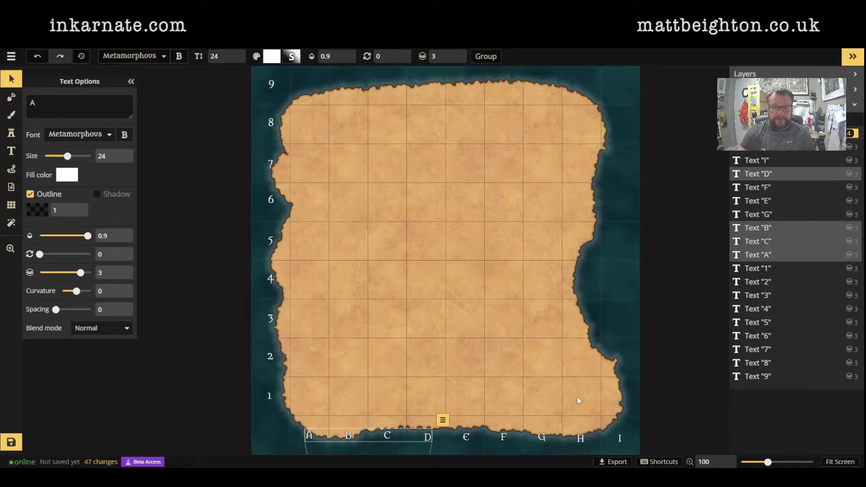
left_click(717, 383)
left_click(618, 437)
left_click_drag(619, 437, 618, 437)
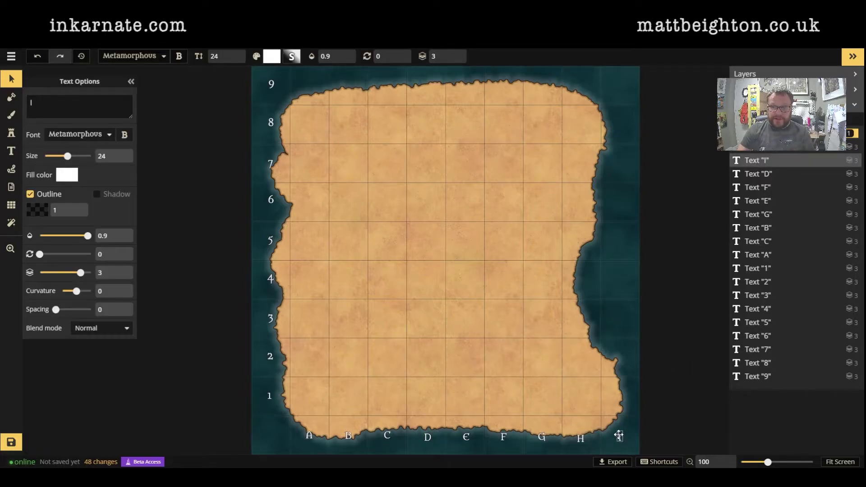
left_click(669, 424)
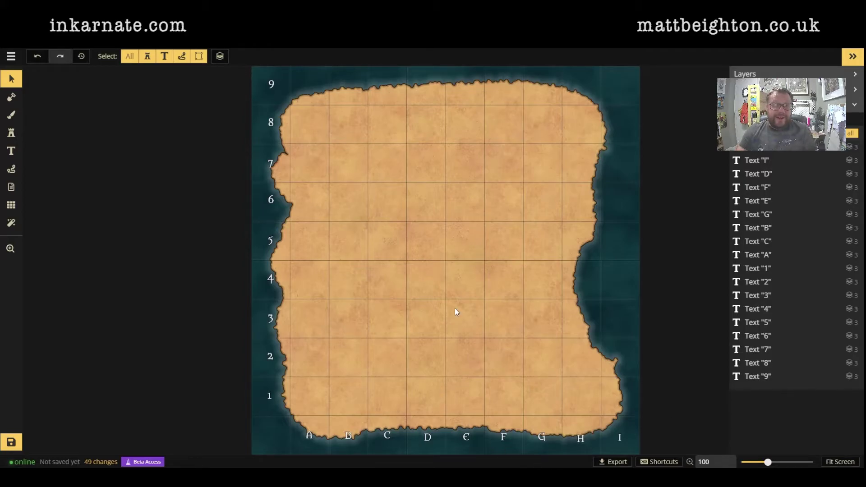
Carve a narrow winding river from the east coast in row 4 inland to square D3, subtracting land with a size 9 brush
left_click(15, 101)
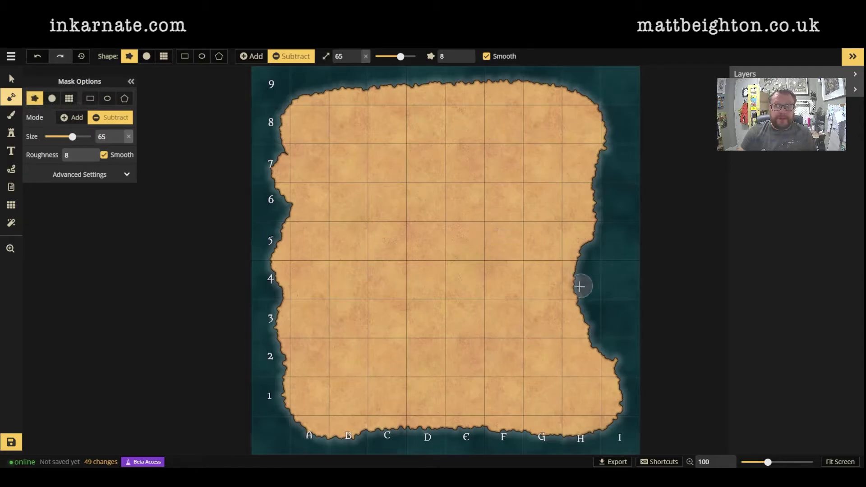
left_click_drag(72, 136, 51, 137)
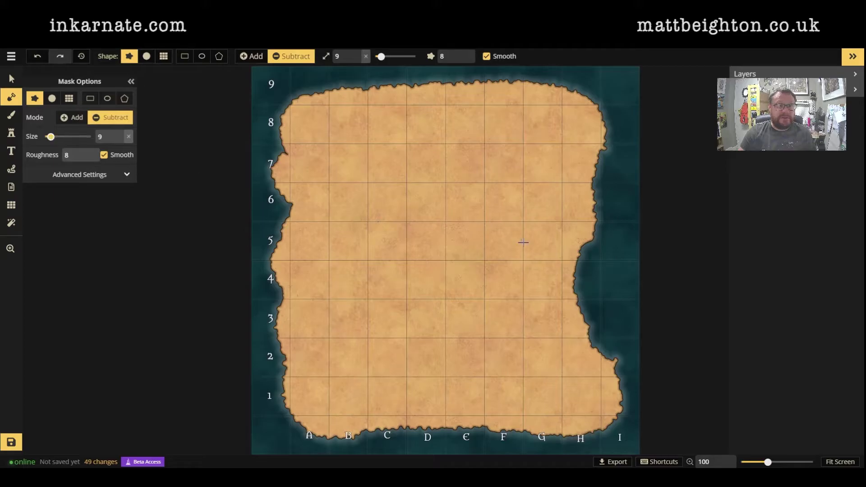
mouse_move(577, 277)
left_mouse_down()
mouse_move(443, 291)
mouse_move(428, 300)
mouse_move(428, 321)
left_mouse_up()
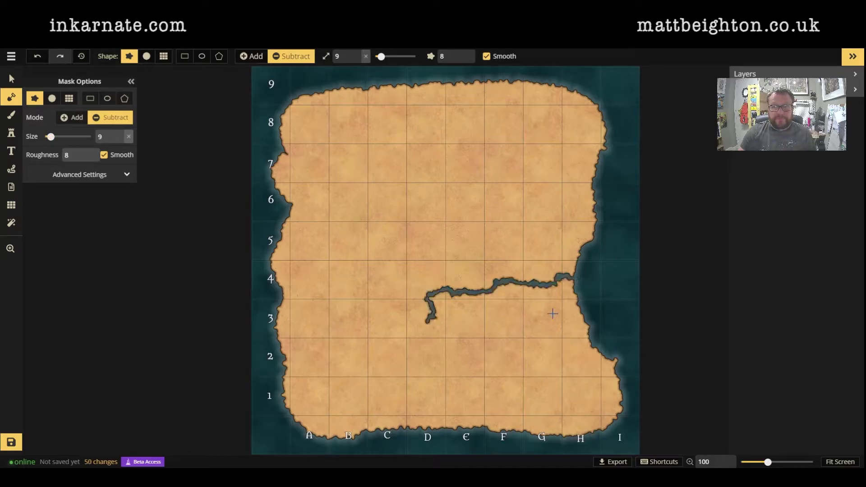
left_click_drag(562, 275, 534, 289)
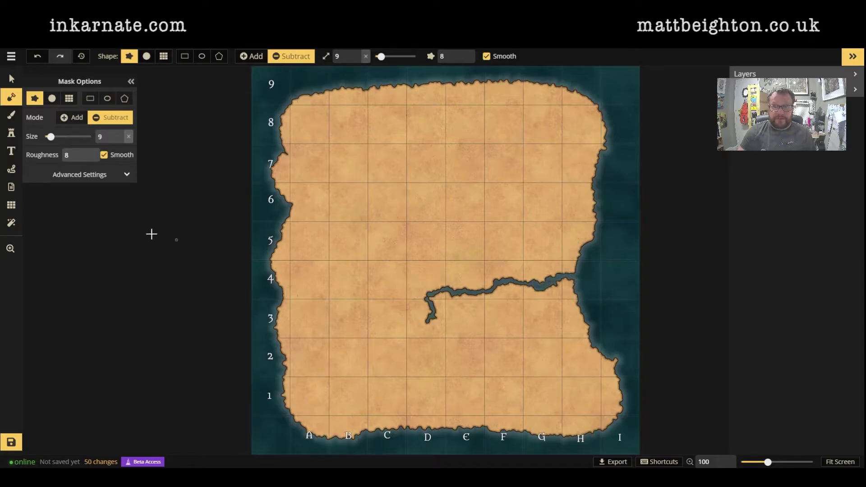
Widen the river mouth on the east coast and the river's bend in column D with a size 16 subtracting brush
left_click_drag(48, 143, 53, 142)
mouse_move(577, 267)
left_mouse_down()
mouse_move(545, 280)
mouse_move(580, 282)
mouse_move(572, 284)
left_mouse_up()
left_click(576, 273)
left_click(569, 266)
left_click(575, 263)
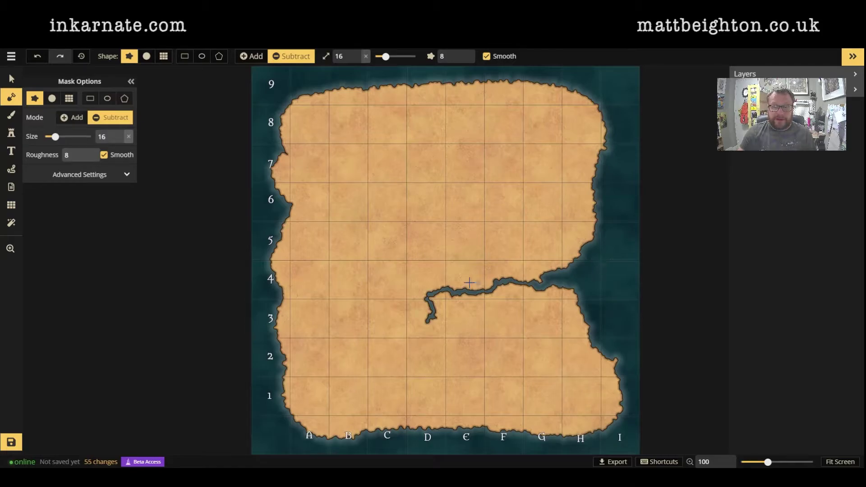
left_click(425, 295)
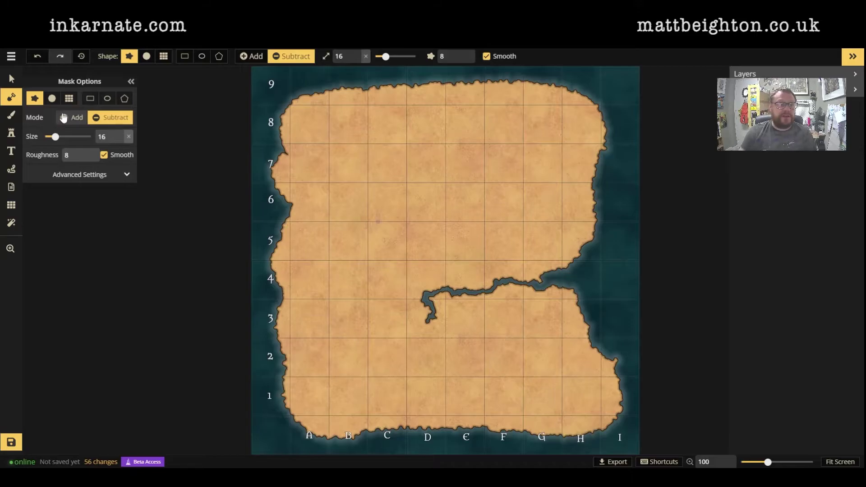
Filter the stamp catalog to free stamp sets without single stamps and look through the categories
left_click(12, 136)
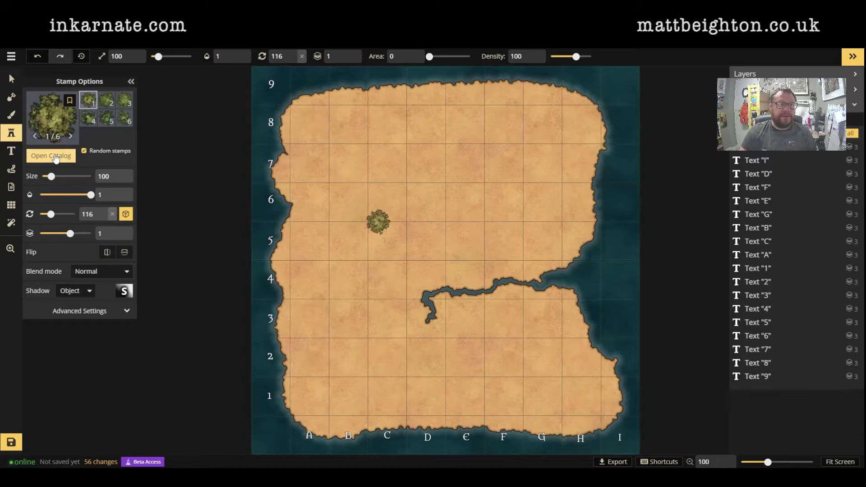
left_click(56, 156)
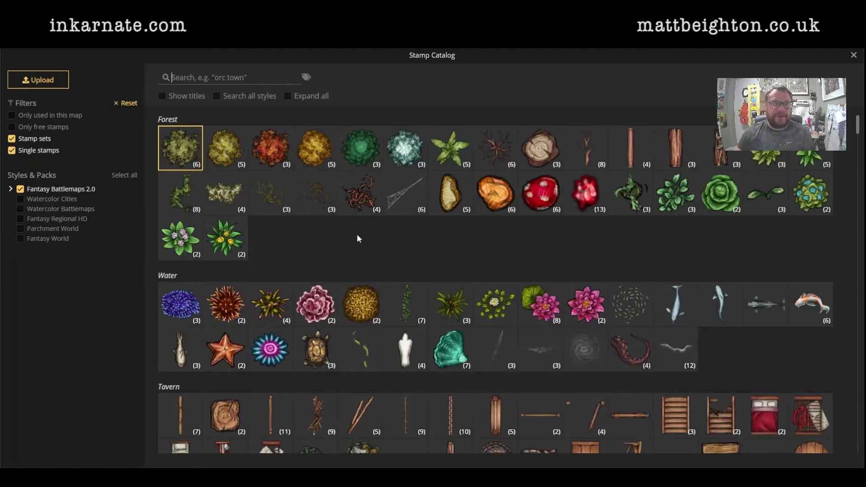
left_click(12, 127)
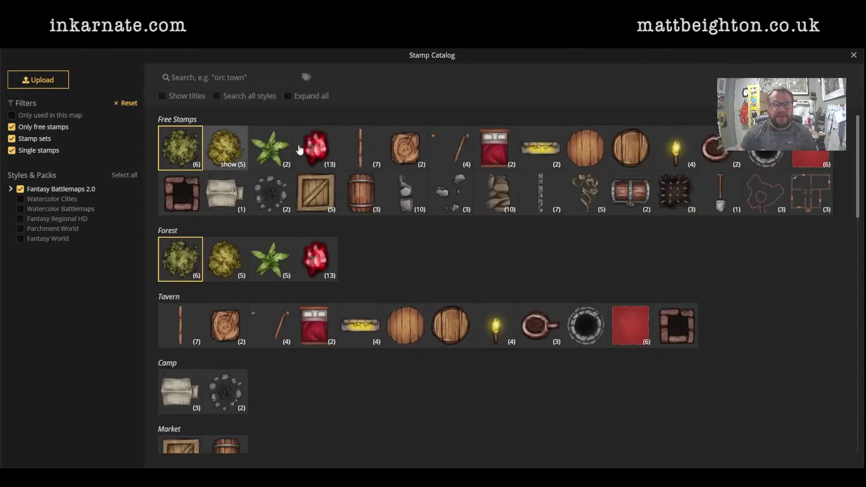
left_click(12, 150)
left_click(11, 139)
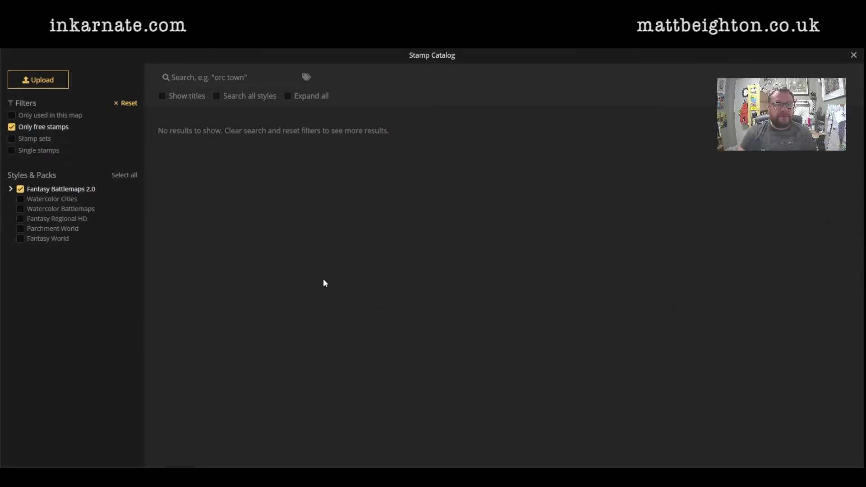
left_click(11, 139)
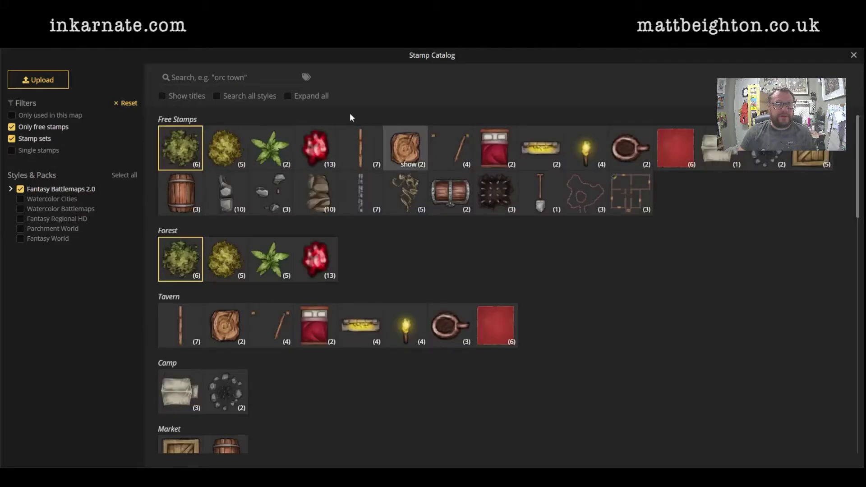
scroll(518, 272, "down", 8)
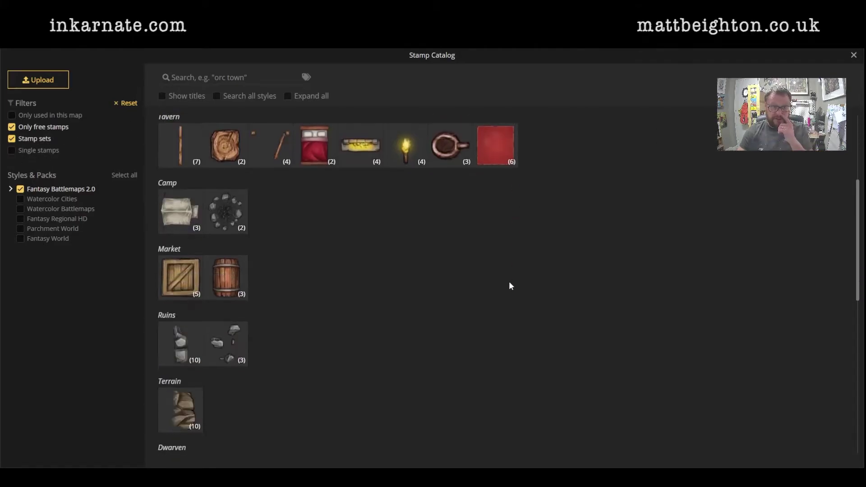
scroll(507, 291, "down", 3)
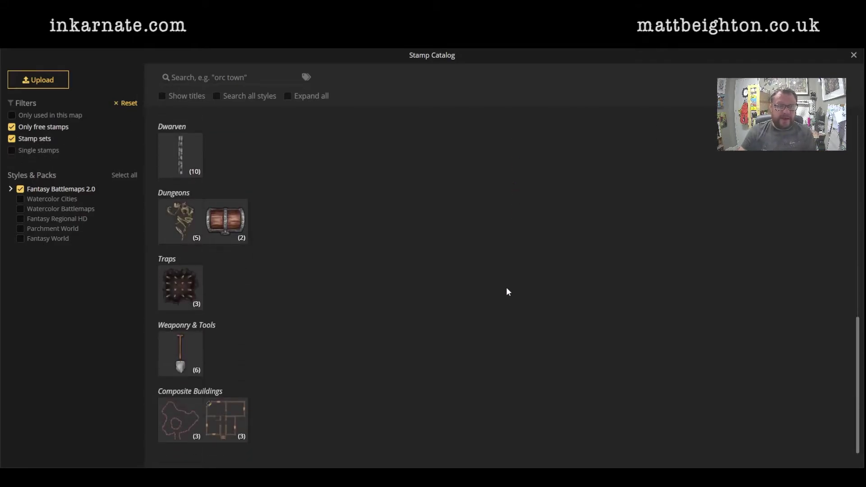
scroll(508, 291, "up", 15)
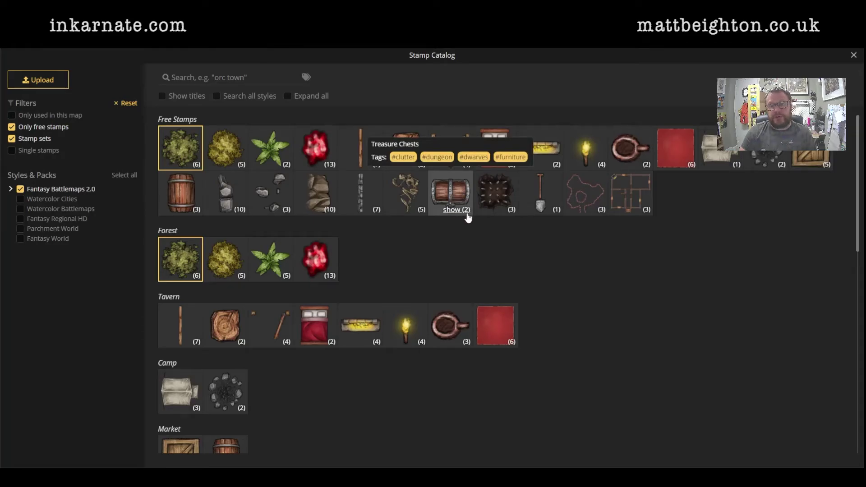
Choose the closed chest from the Treasure Chests set as the active stamp
left_click(455, 210)
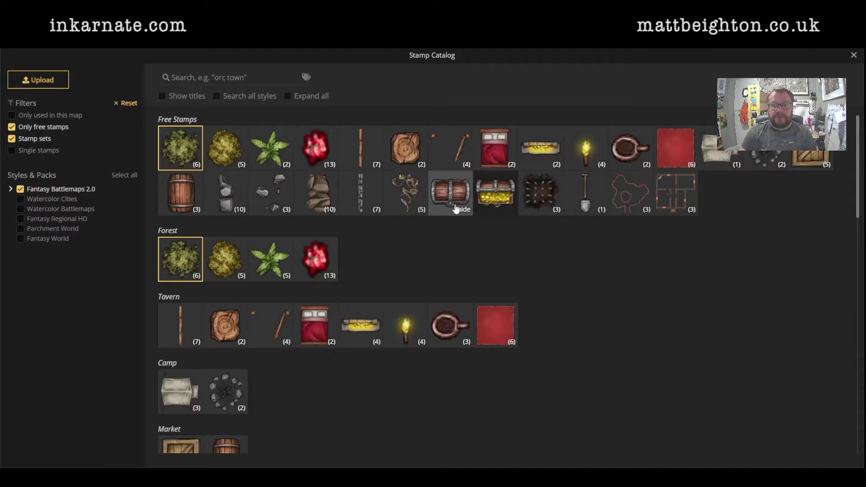
left_click(465, 211)
left_click(463, 215)
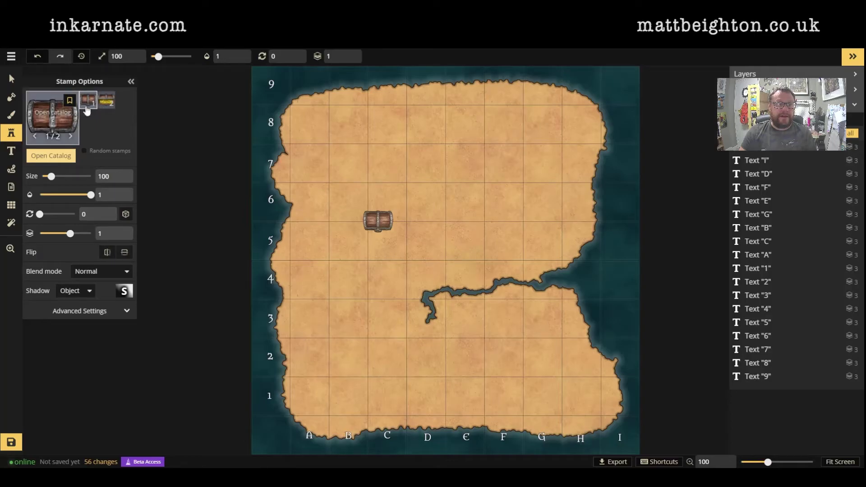
left_click(107, 102)
left_click(90, 101)
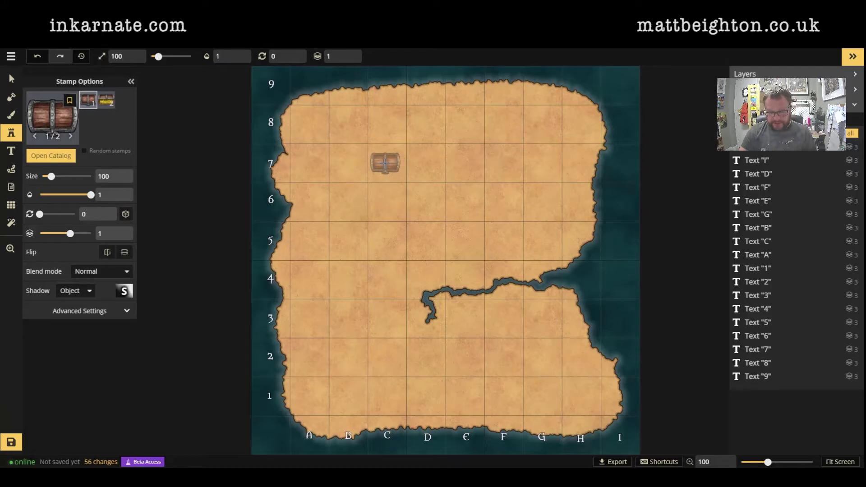
Place the closed treasure chest in square C7 and rotate it to 314 degrees
scroll(387, 163, "down", 1)
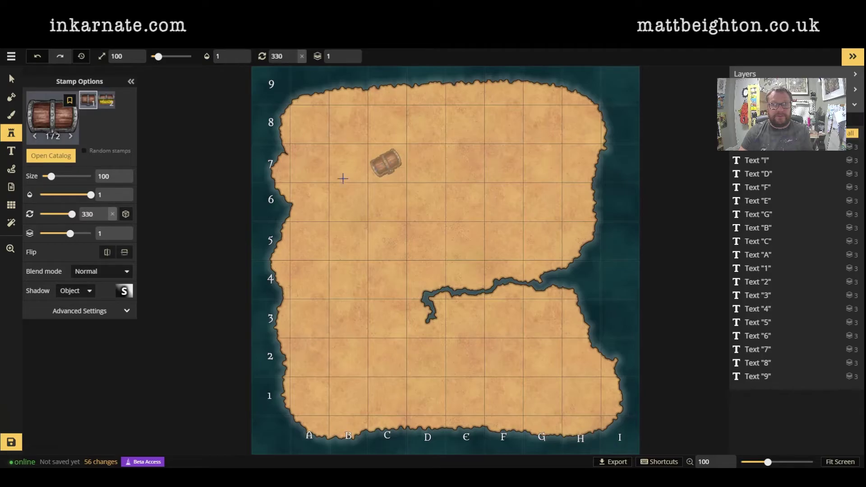
scroll(377, 220, "down", 1)
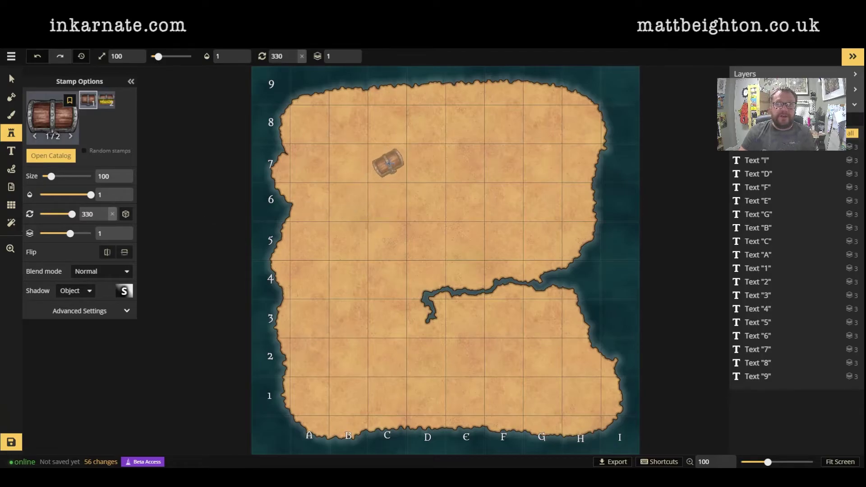
left_click(387, 165)
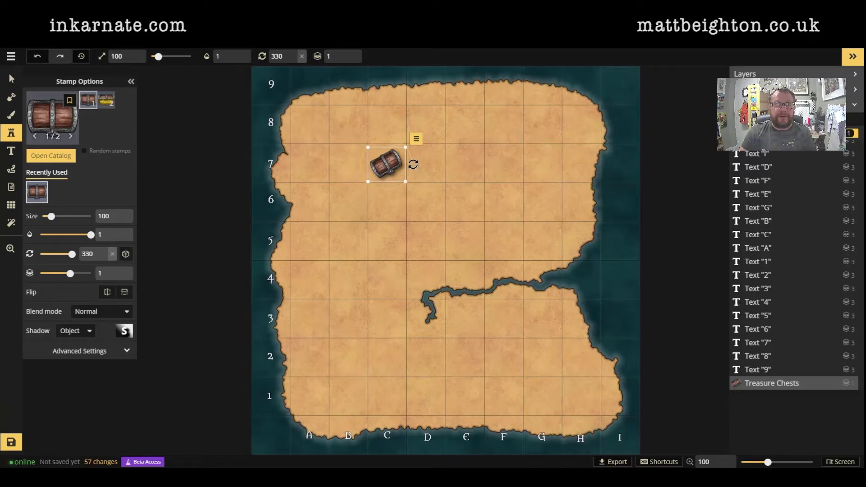
left_click_drag(413, 164, 412, 156)
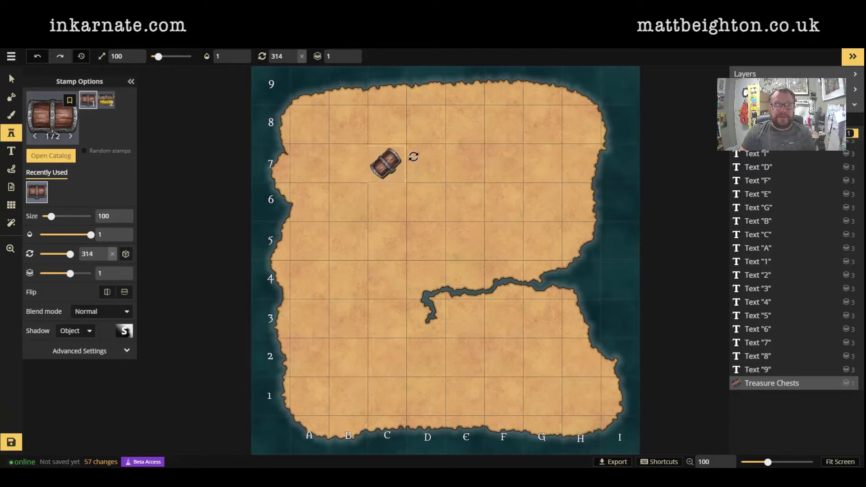
Centre the treasure chest in square C7 and reduce its size to 61
left_click(11, 78)
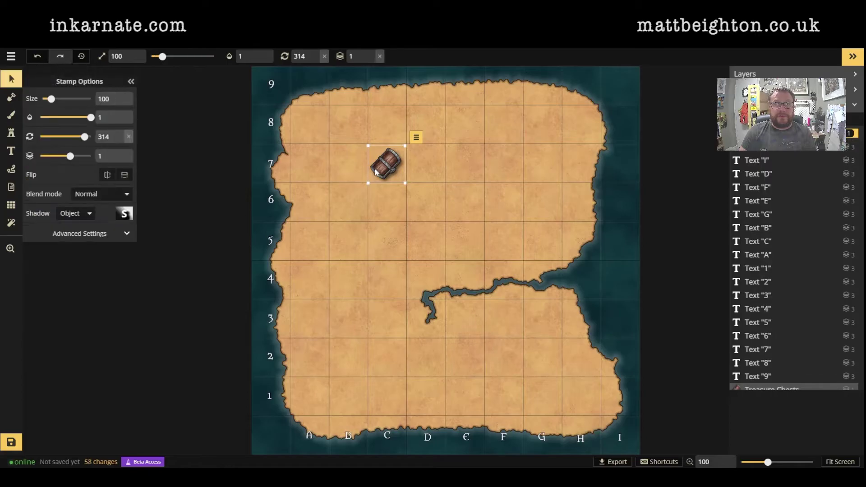
left_click(390, 159)
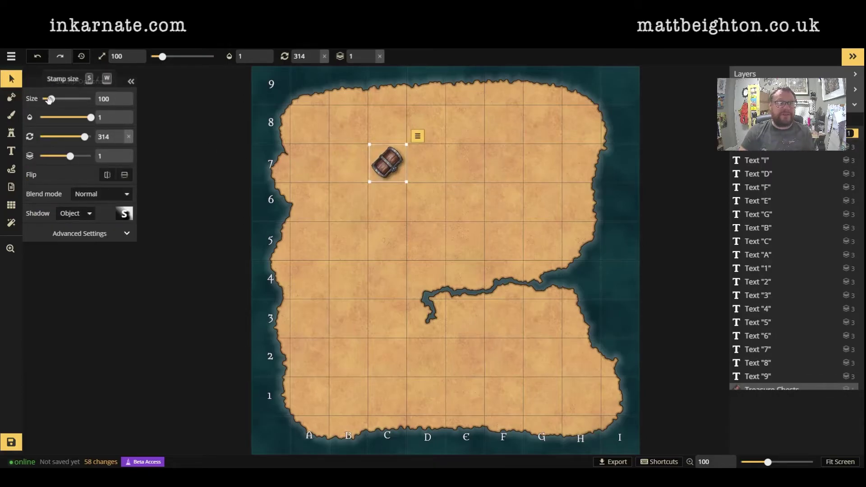
left_click_drag(50, 99, 47, 98)
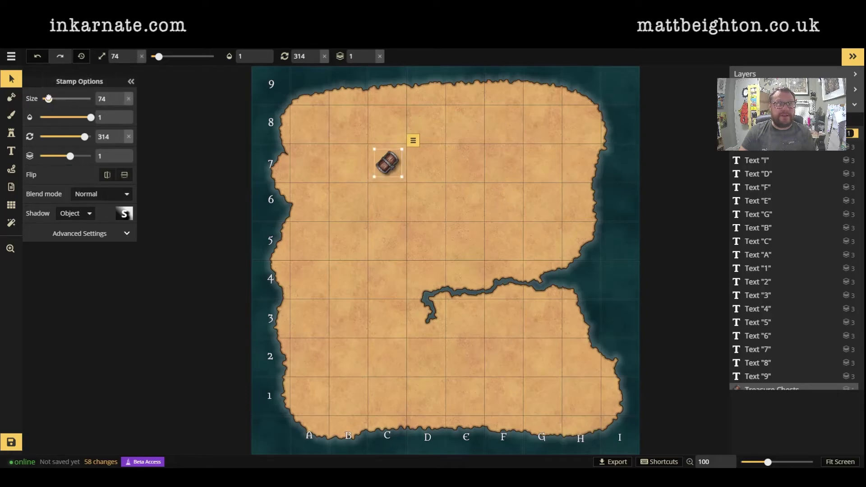
left_click(247, 279)
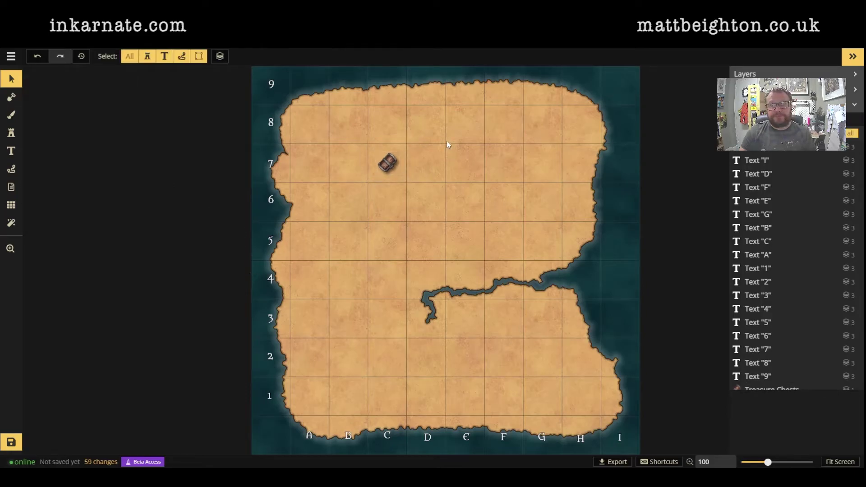
Place two upright barrels from the free Barrels set, one above the other, in square F5 at size 61
left_click(11, 133)
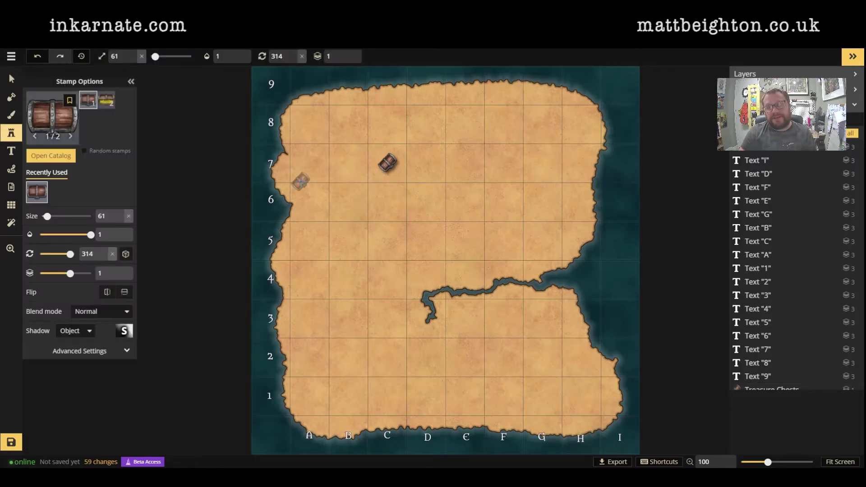
left_click(34, 156)
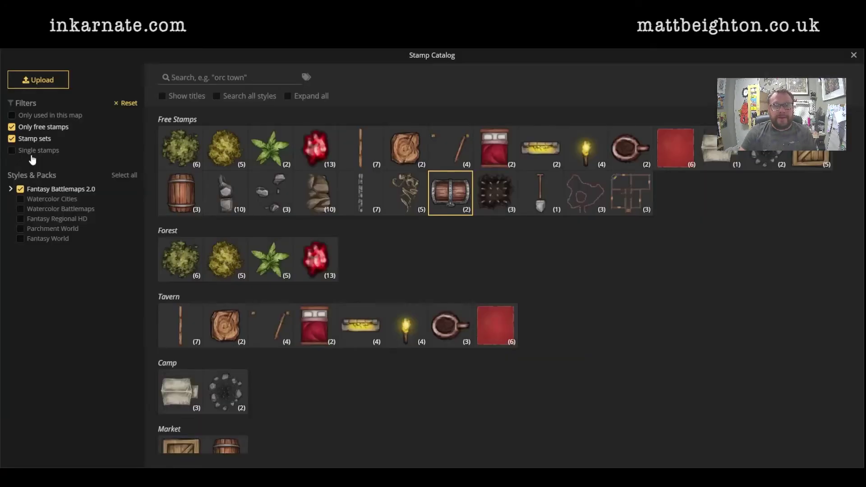
left_click(192, 211)
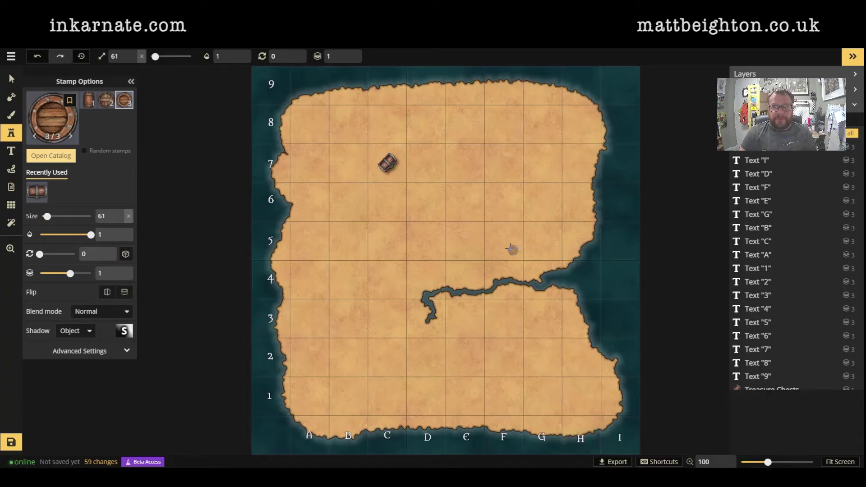
left_click(511, 249)
left_click(509, 236)
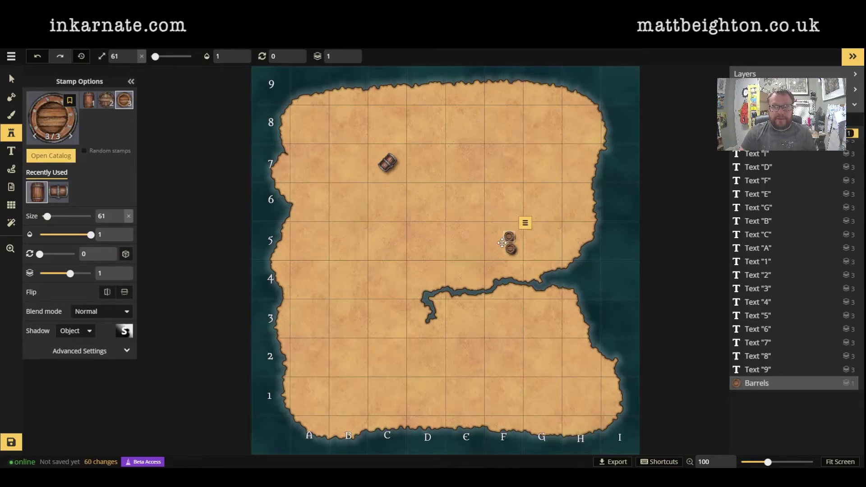
Place a third upright barrel rotated 15 degrees beside the lower barrel in square F5
scroll(497, 248, "up", 1)
left_click(497, 248)
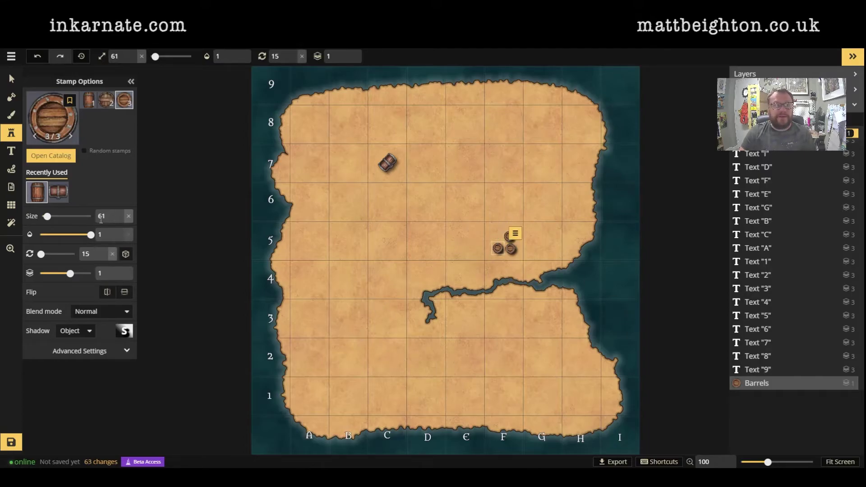
Search the free stamp catalog for BOAT, clear the search and browse through all the stamp sets
left_click(42, 158)
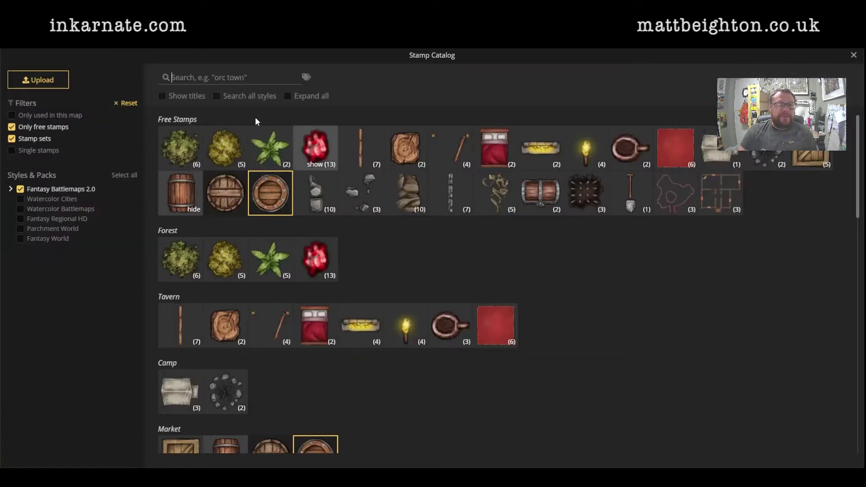
left_click(243, 75)
type("BOAT")
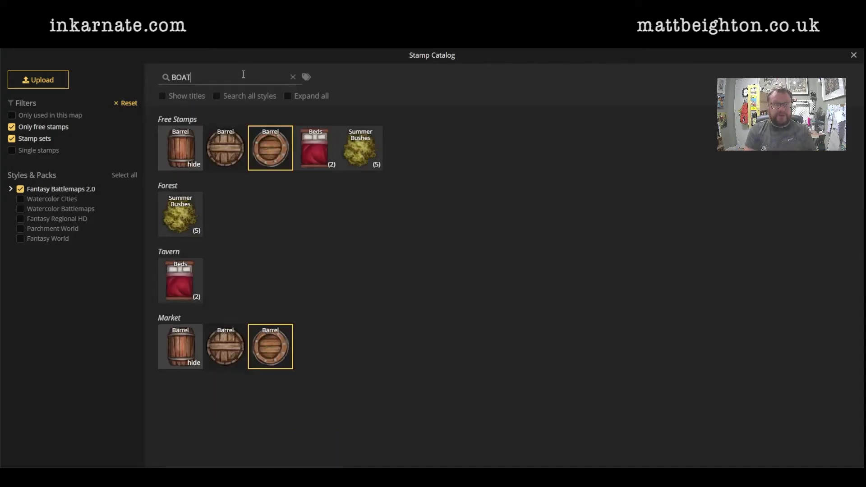
left_click_drag(203, 75, 150, 83)
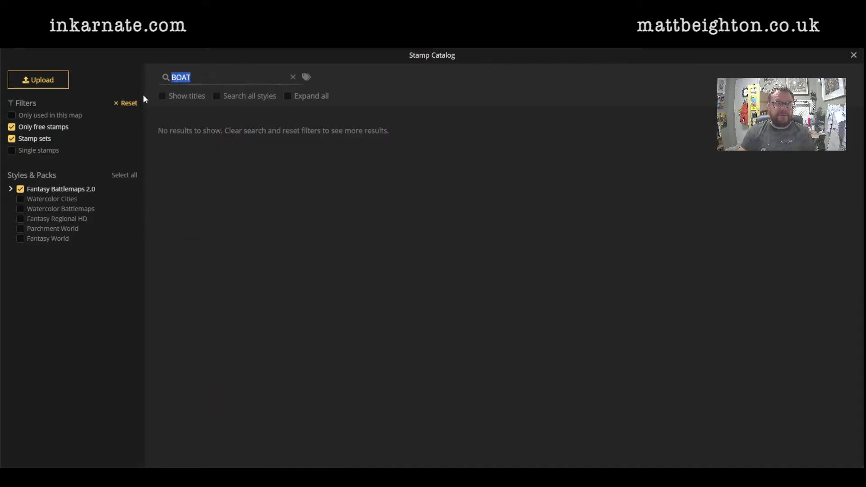
key("BackSpace")
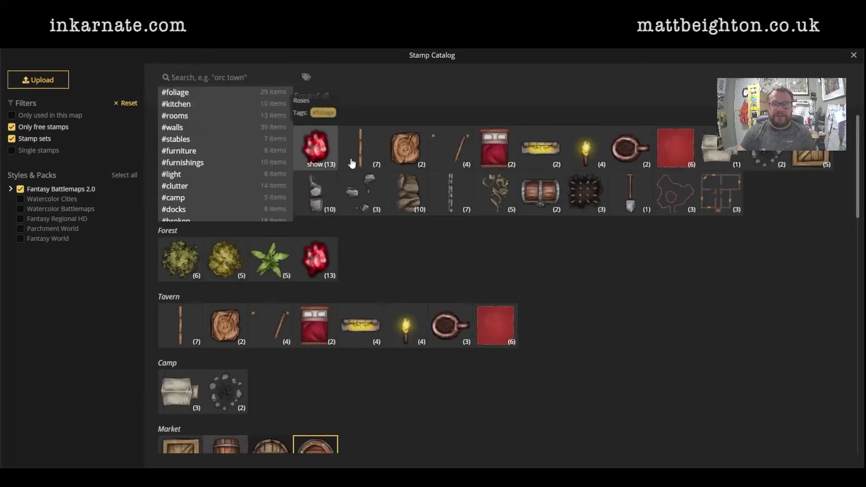
scroll(566, 284, "down", 1)
left_click(369, 310)
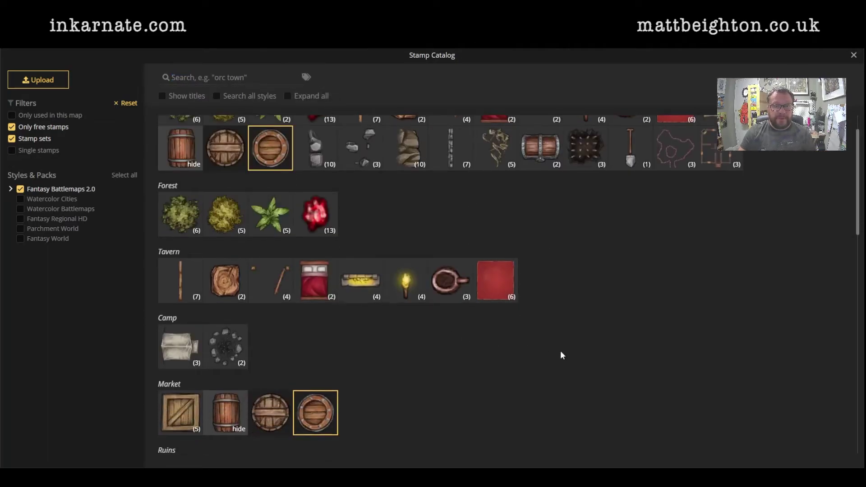
scroll(545, 352, "down", 10)
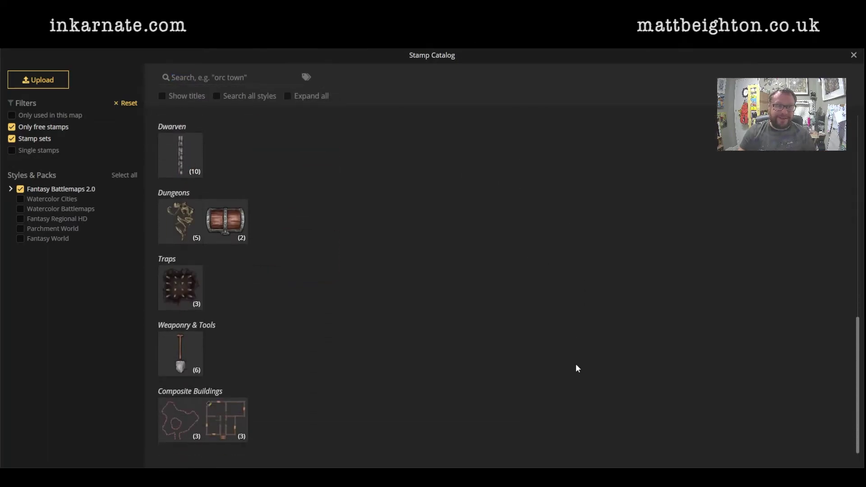
scroll(539, 357, "up", 12)
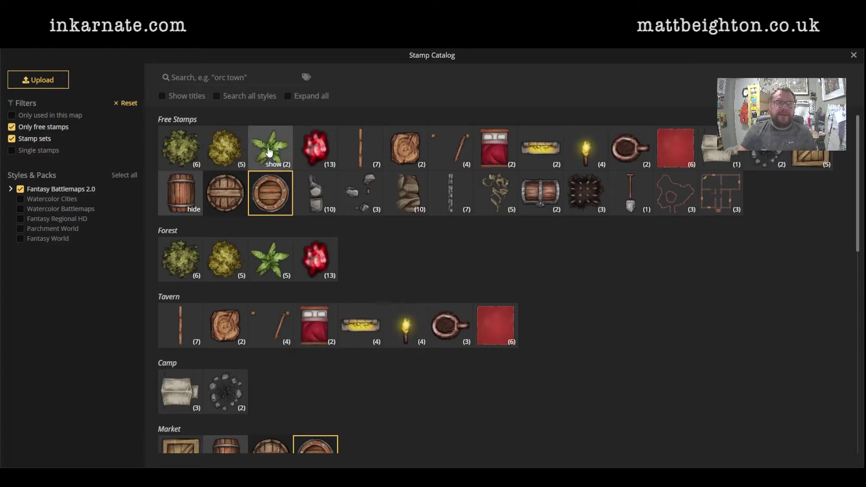
Place a small palm tree from the free Palm Trees set in square C3 and the larger third variant in square H1
left_click(270, 148)
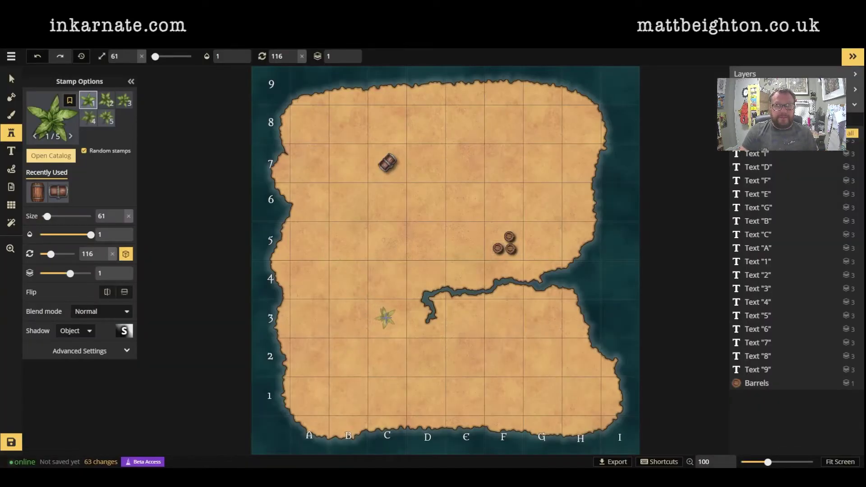
left_click(386, 322)
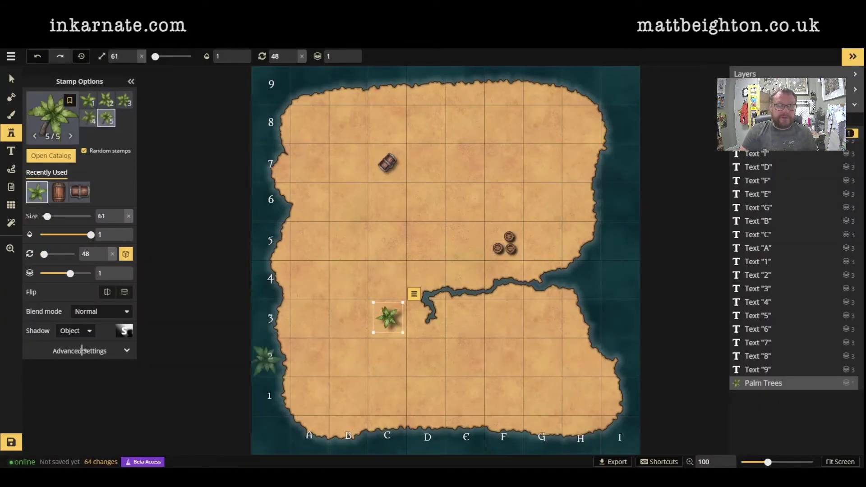
left_click(89, 118)
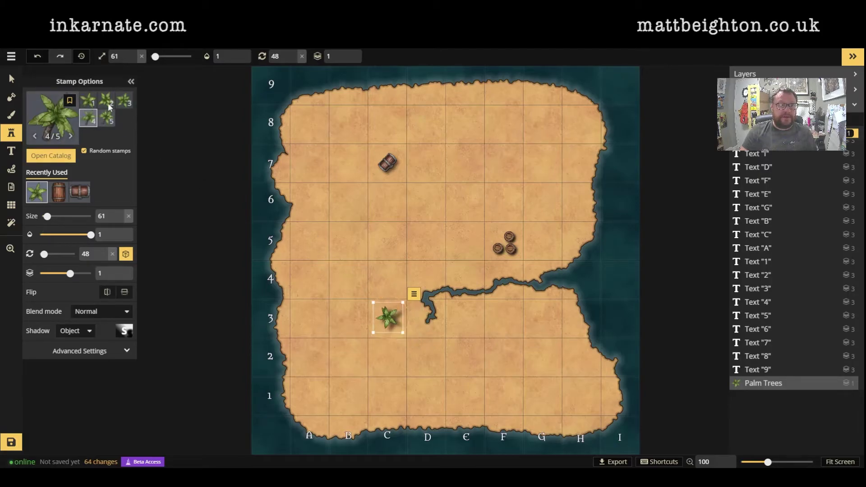
left_click(124, 100)
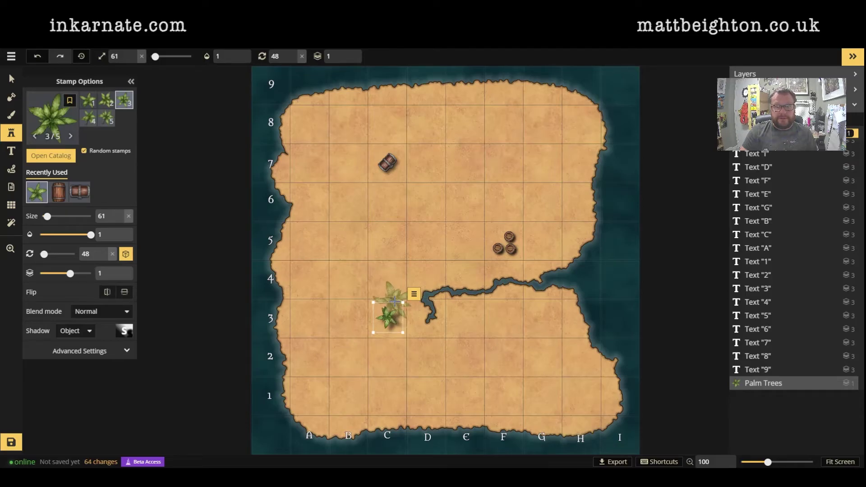
left_click(582, 396)
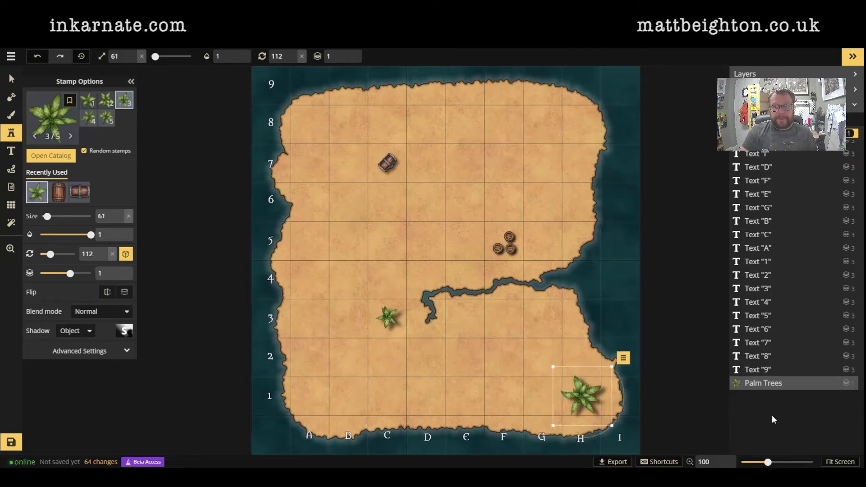
Delete the small palm tree in square C3
left_click(11, 79)
left_click(388, 318)
key("Delete")
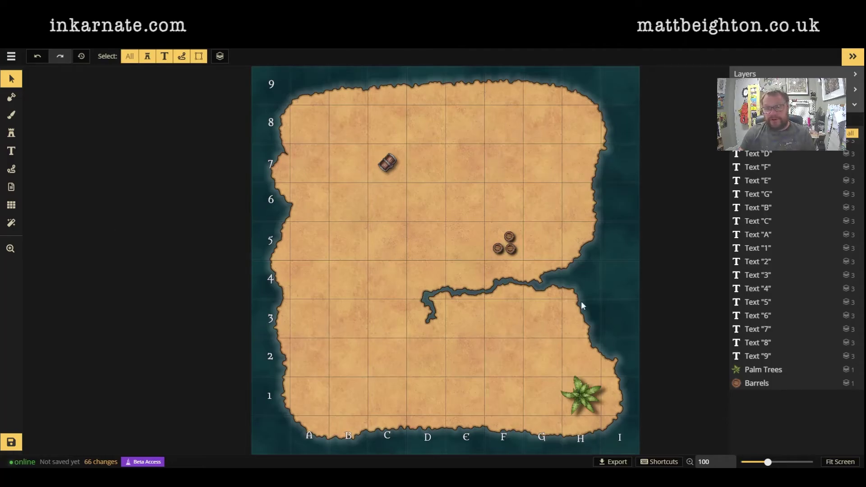
Try a white dashed path from the palm tree along row 1 and up column C to the treasure chest, and undo it
left_click(10, 170)
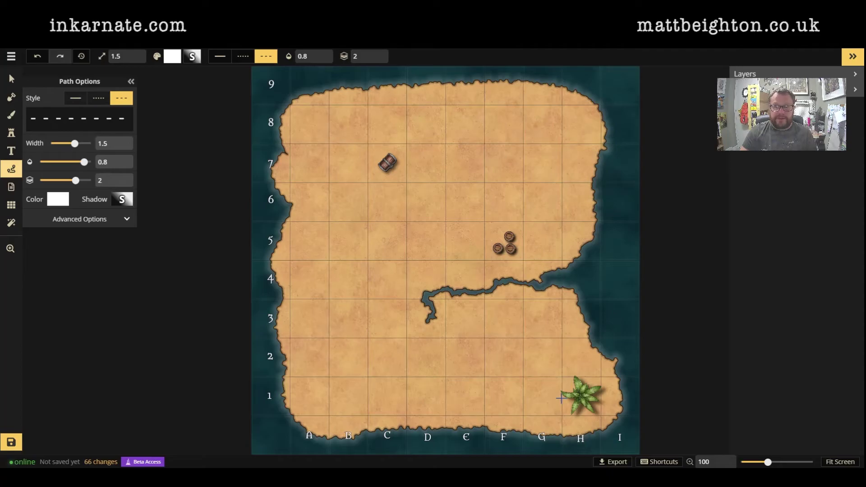
left_click(560, 398)
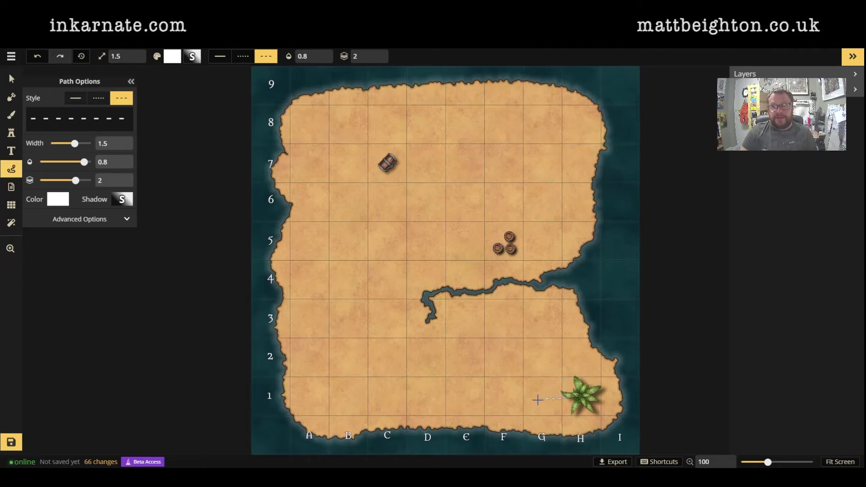
mouse_move(445, 403)
left_mouse_down()
mouse_move(396, 397)
mouse_move(382, 378)
mouse_move(390, 244)
mouse_move(379, 171)
left_mouse_up()
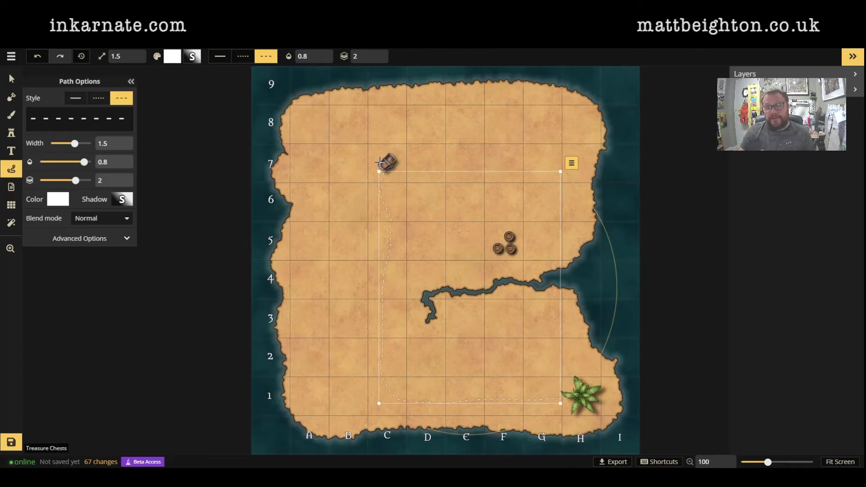
key("ctrl+z")
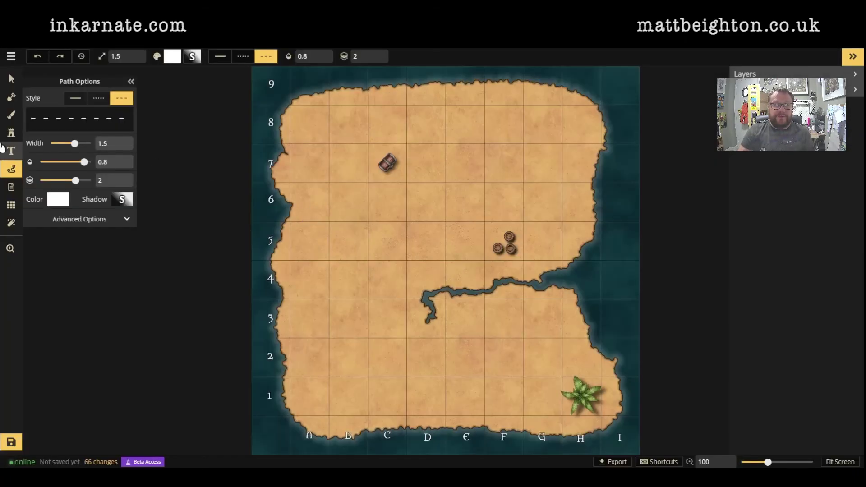
Draw a dashed path from the palm tree along row 1, up column A to row 5, across to C5 and up to the chest
left_click(561, 398)
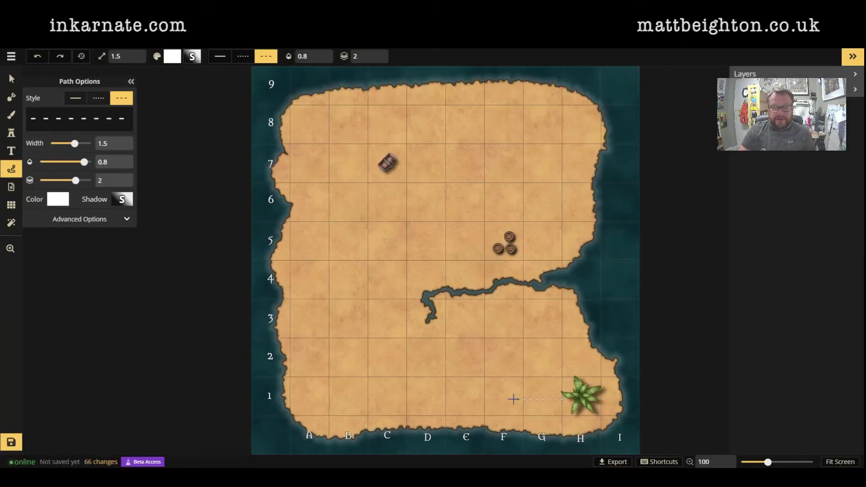
left_click(374, 407)
left_click(305, 381)
left_click(304, 252)
left_click(309, 236)
left_click(389, 234)
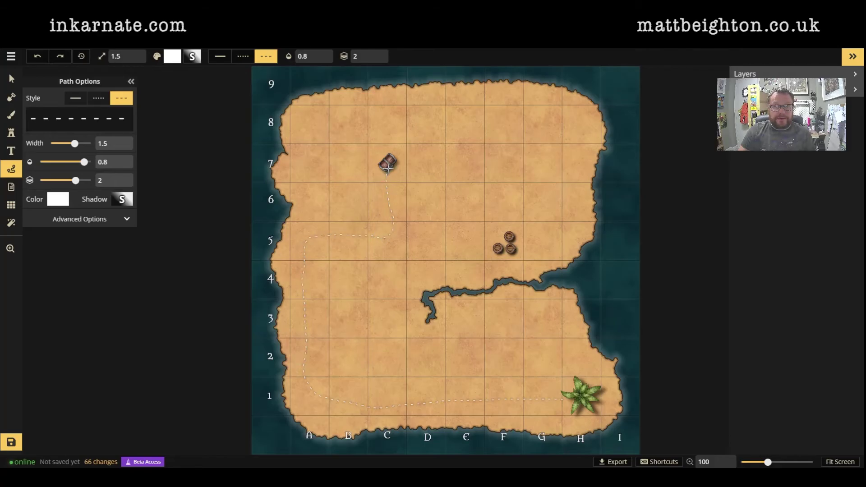
double_click(386, 171)
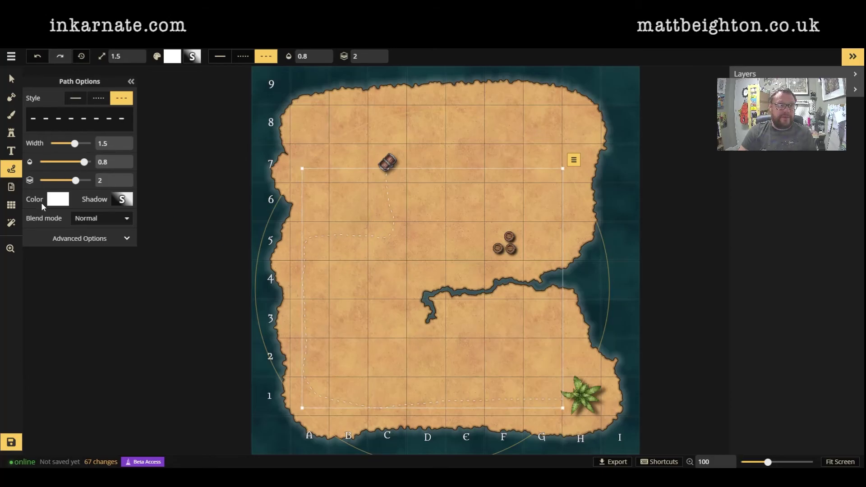
Change the dashed path's color to black
left_click(57, 199)
left_click(78, 206)
left_click_drag(75, 217, 36, 268)
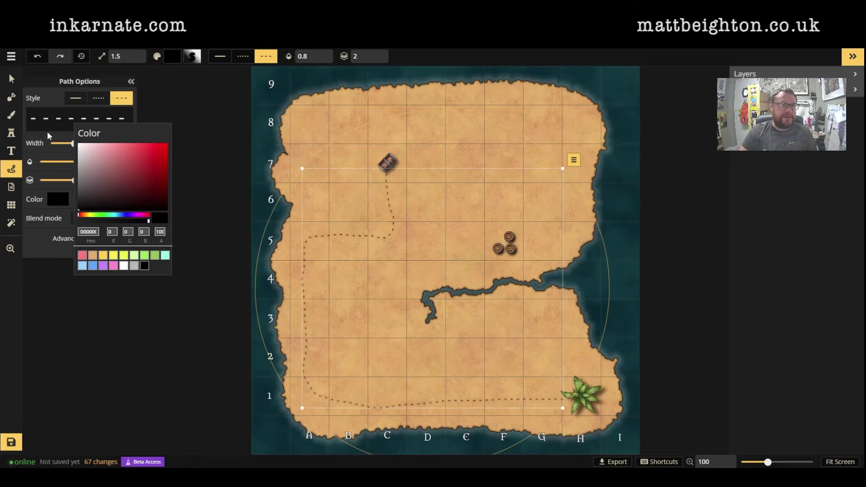
left_click(53, 108)
Set the dashed path's width to 2.8 and its gap length to 5, and deselect it
left_click_drag(75, 144, 83, 144)
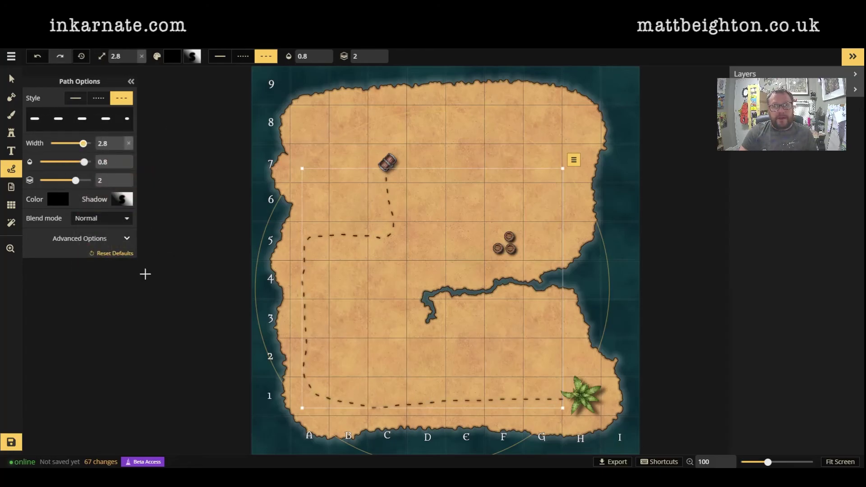
left_click(120, 242)
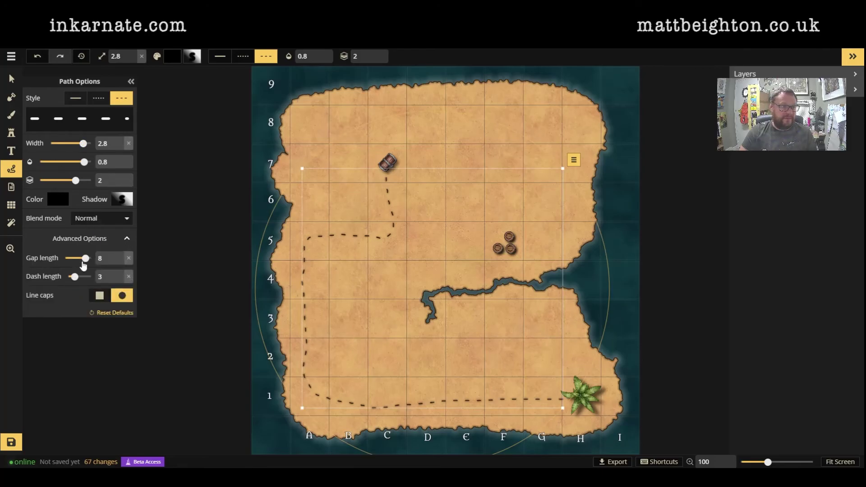
left_click_drag(85, 258, 77, 258)
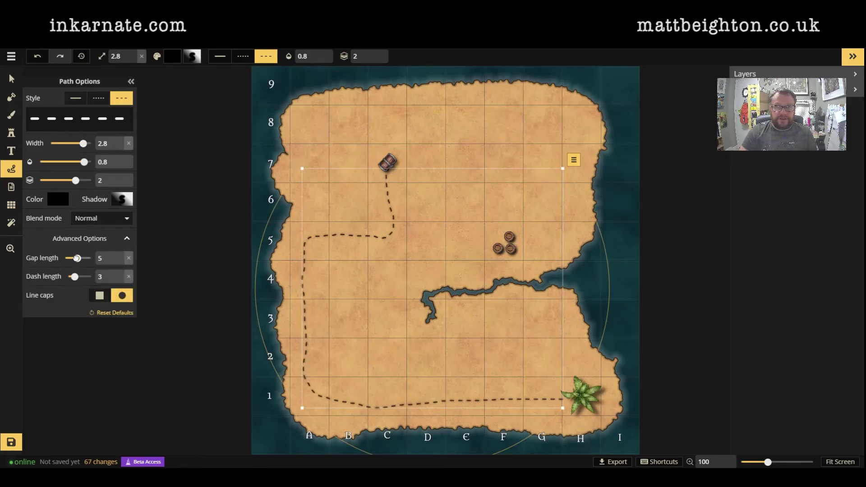
key("v")
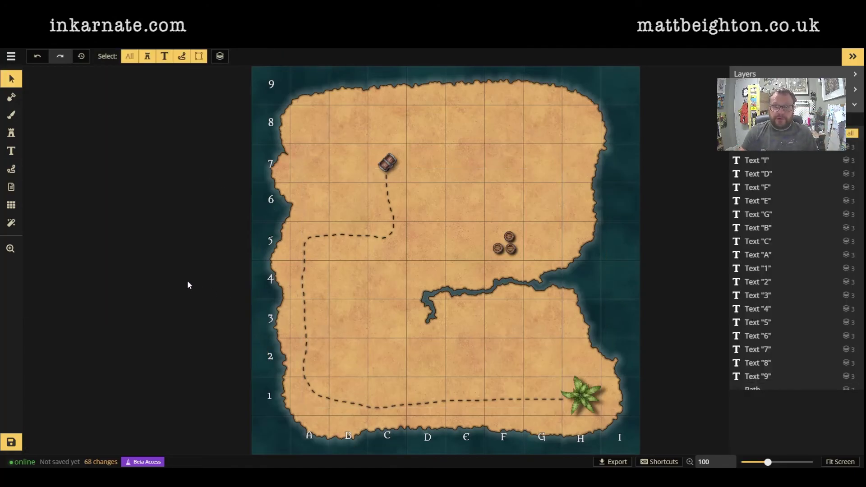
View the image export options for the map and close them without saving an image
left_click(607, 459)
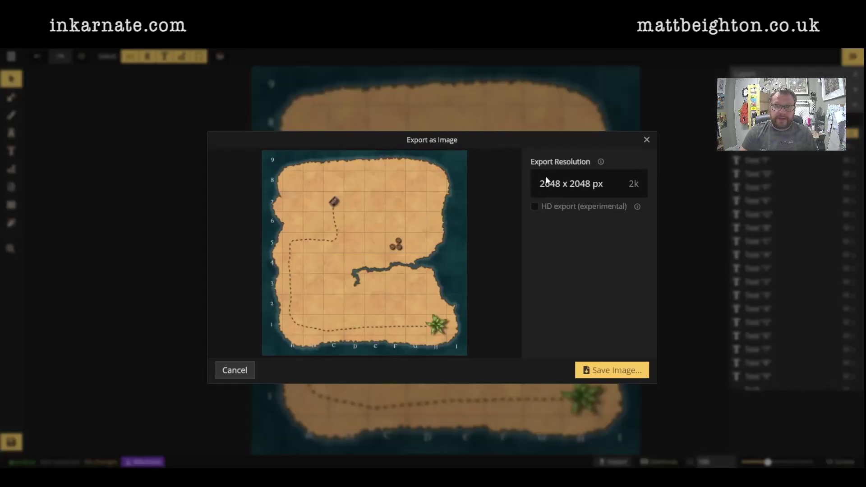
left_click(645, 141)
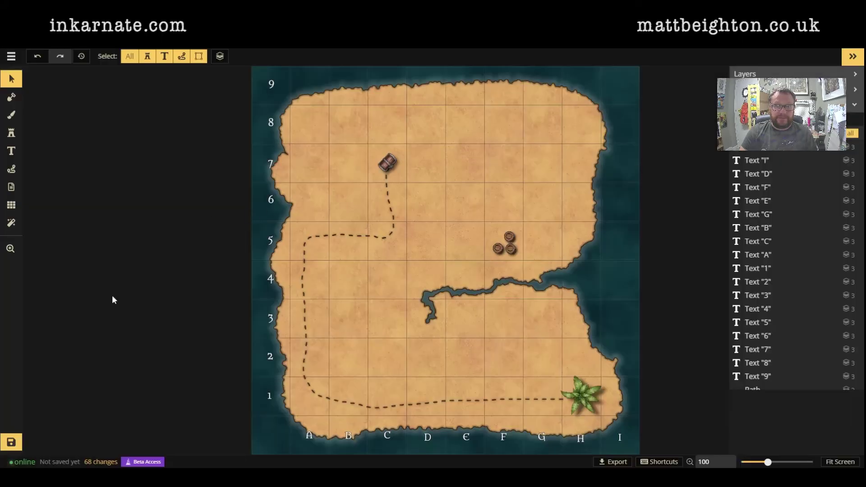